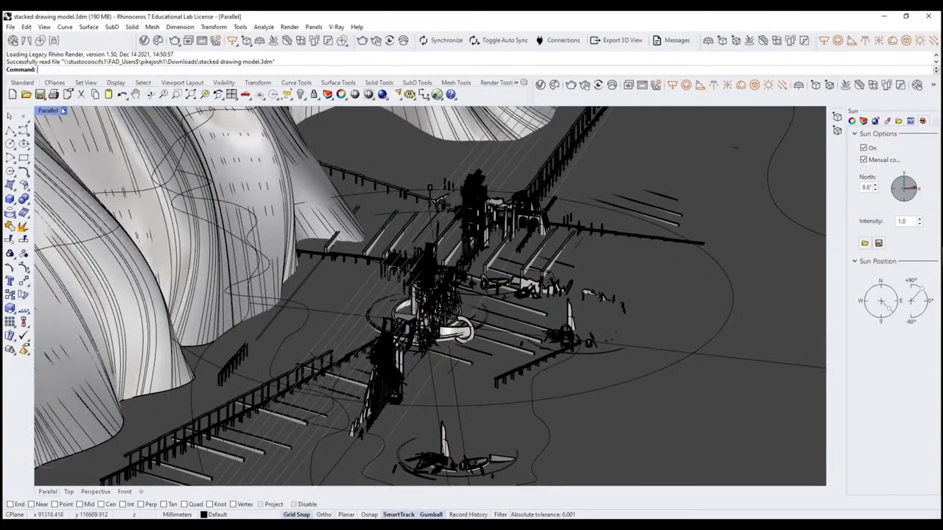
- Switch the Parallel viewport from Wireframe to the white Arctic display mode
{"action": "left_click", "coordinate": [63, 110]}
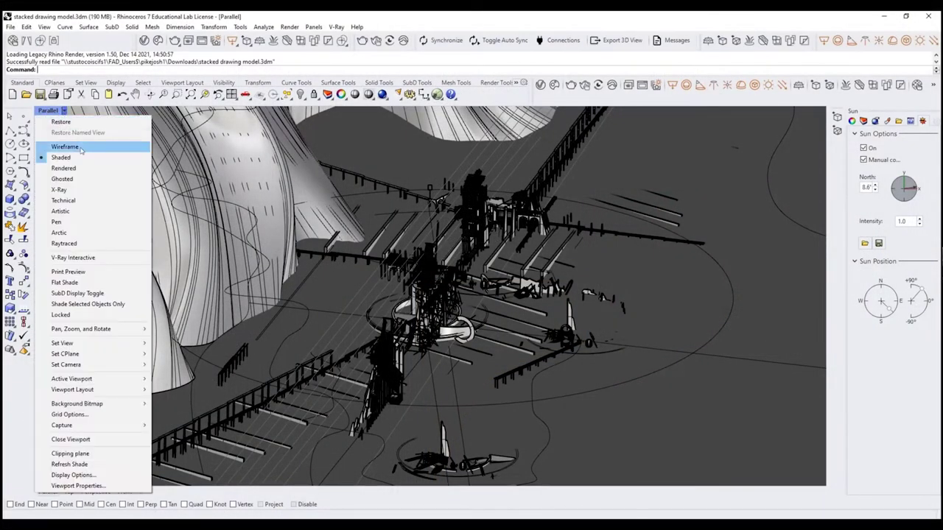
{"action": "left_click", "coordinate": [65, 146]}
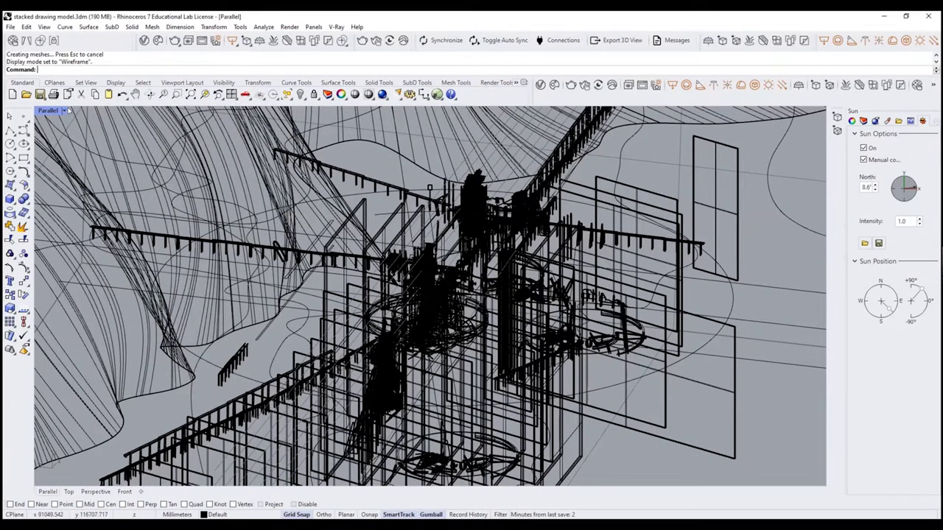
{"action": "left_click", "coordinate": [64, 111]}
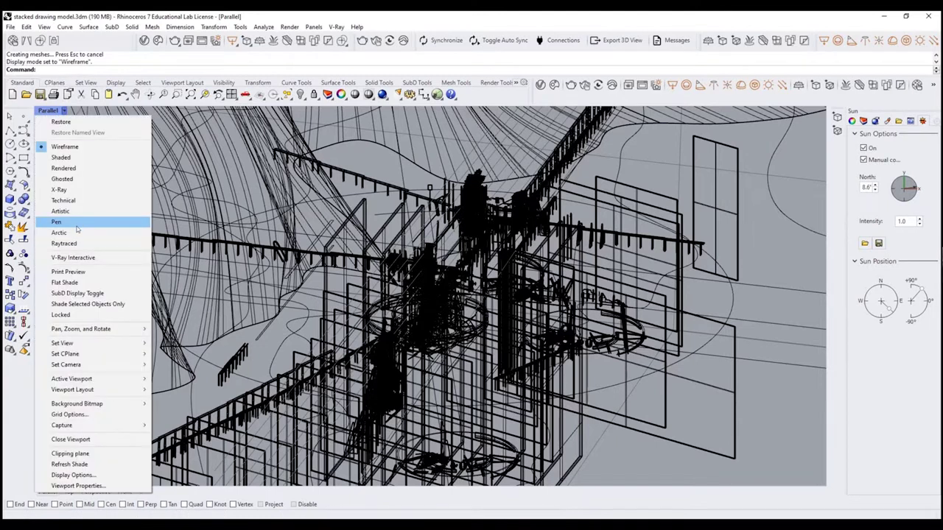
{"action": "left_click", "coordinate": [82, 234]}
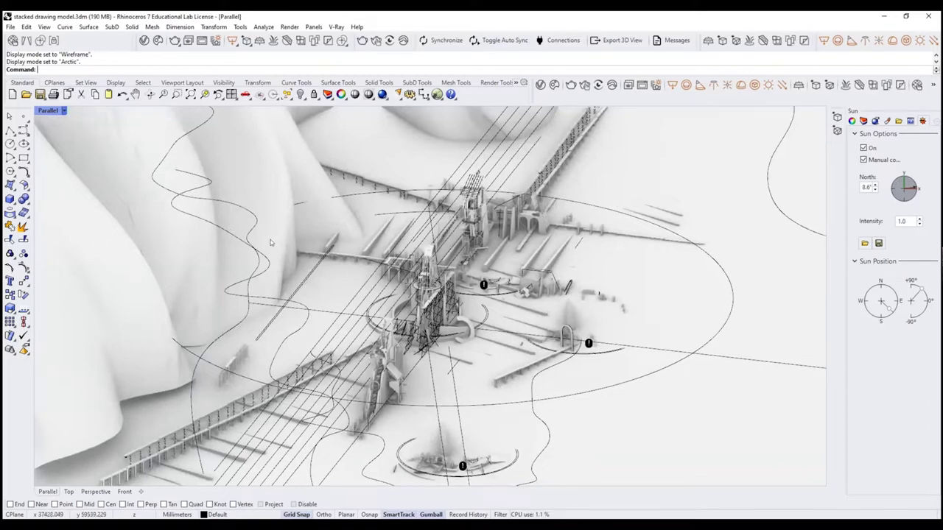
{"action": "left_click", "coordinate": [64, 110]}
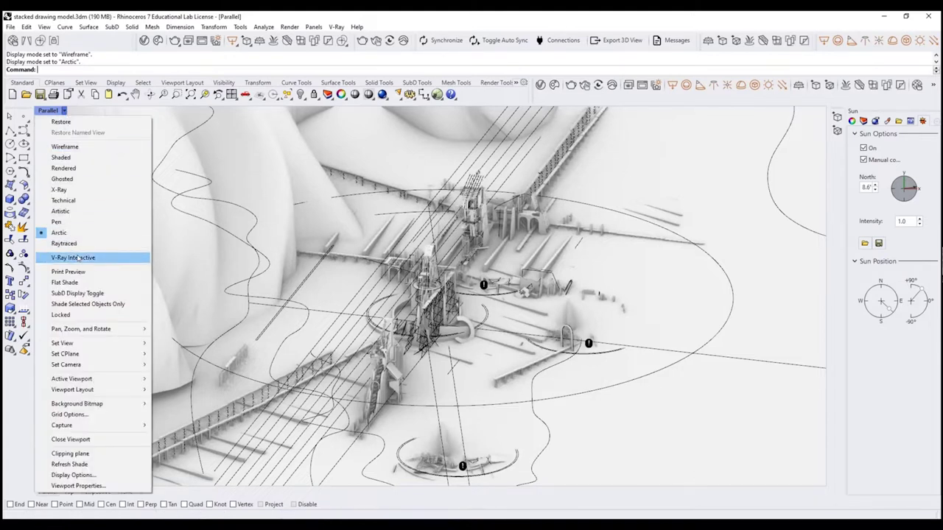
- Start V-Ray Interactive, then show 03 Stamper Battery_HalfSize.psb in Photoshop with drawing layers hidden
{"action": "left_click", "coordinate": [77, 258]}
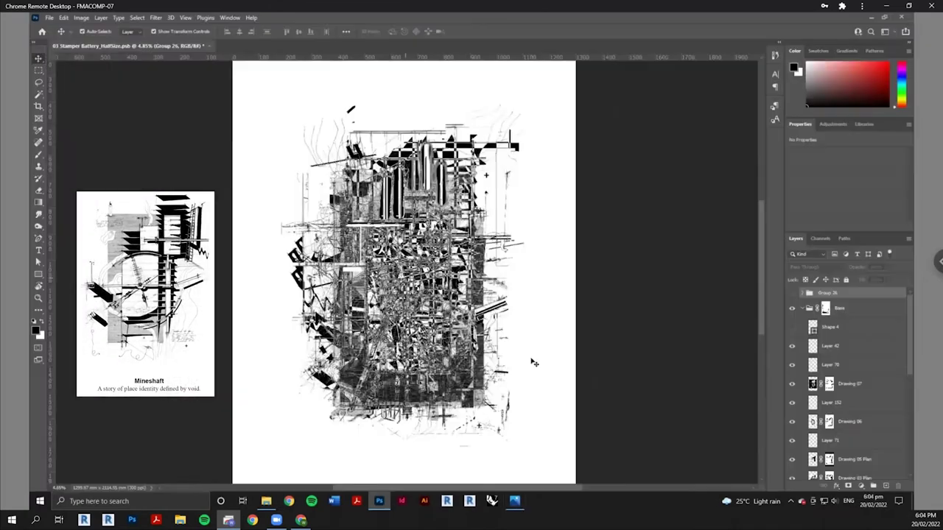
{"action": "scroll", "coordinate": [847, 368], "scroll_direction": "down", "scroll_amount": 5}
{"action": "left_click_drag", "start_coordinate": [792, 295], "coordinate": [791, 441]}
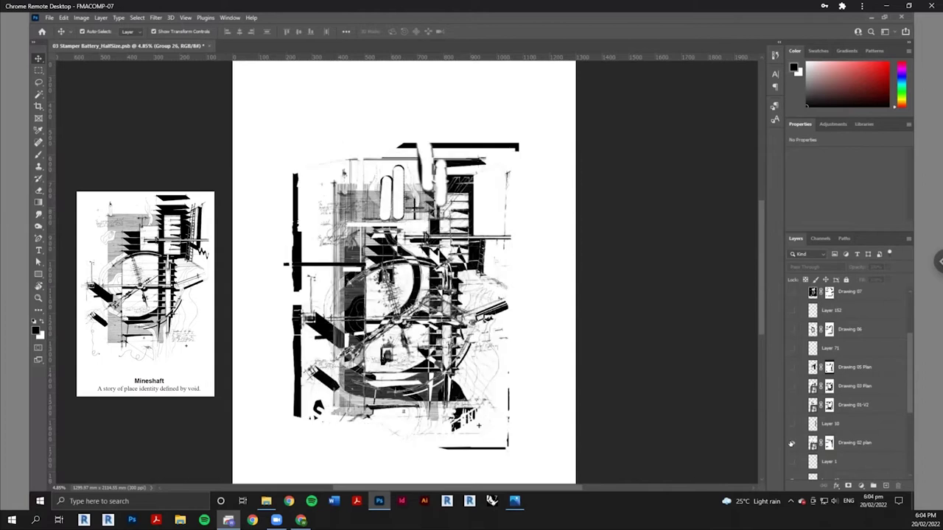
- Make Drawing 02 plan, 01-V2, 05 Plan, 06, 07 and Layer 42 visible
{"action": "left_click", "coordinate": [792, 443]}
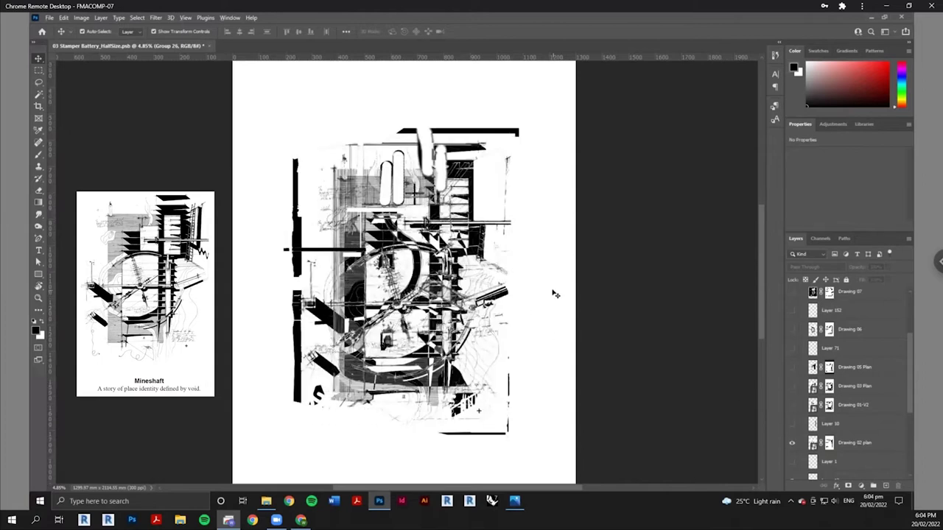
{"action": "scroll", "coordinate": [560, 294], "scroll_direction": "down", "scroll_amount": 1}
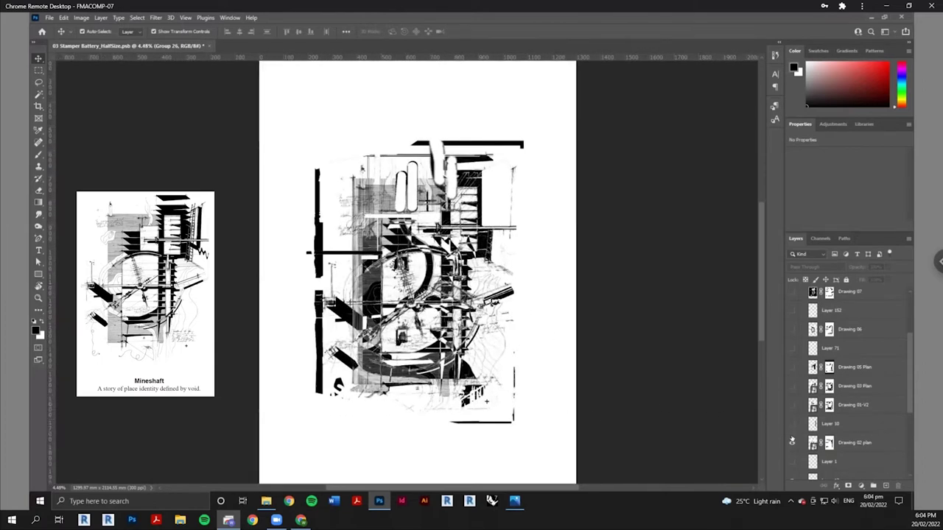
{"action": "left_click", "coordinate": [792, 404]}
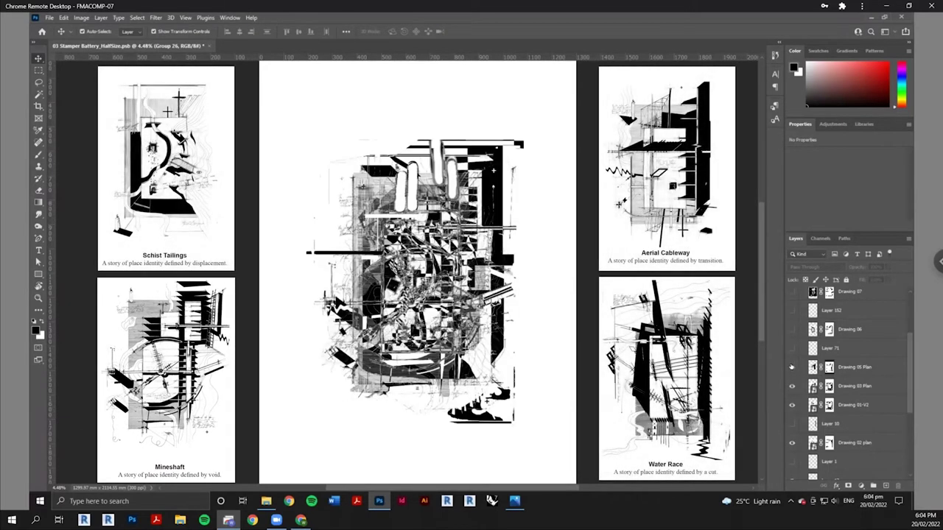
{"action": "left_click", "coordinate": [792, 366]}
{"action": "left_click", "coordinate": [792, 329]}
{"action": "scroll", "coordinate": [792, 324], "scroll_direction": "up", "scroll_amount": 1}
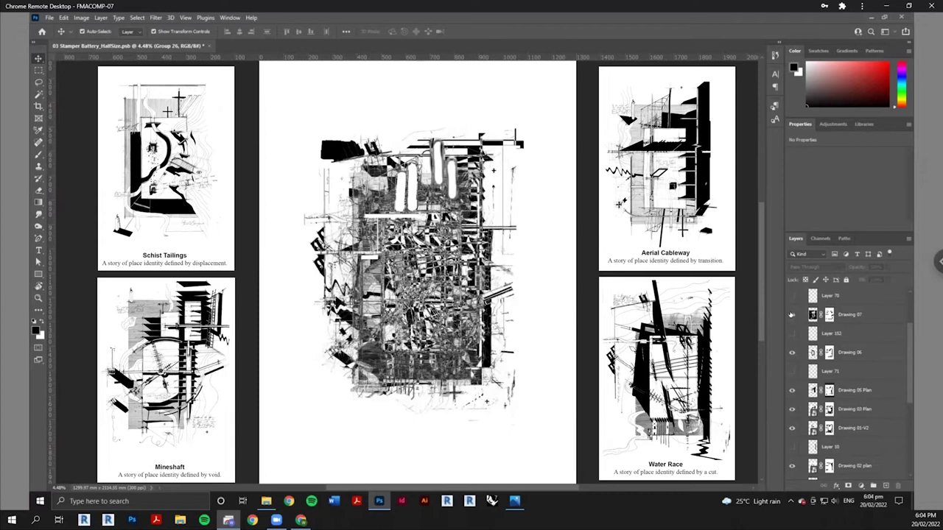
{"action": "left_click", "coordinate": [792, 316]}
{"action": "scroll", "coordinate": [799, 352], "scroll_direction": "up", "scroll_amount": 3}
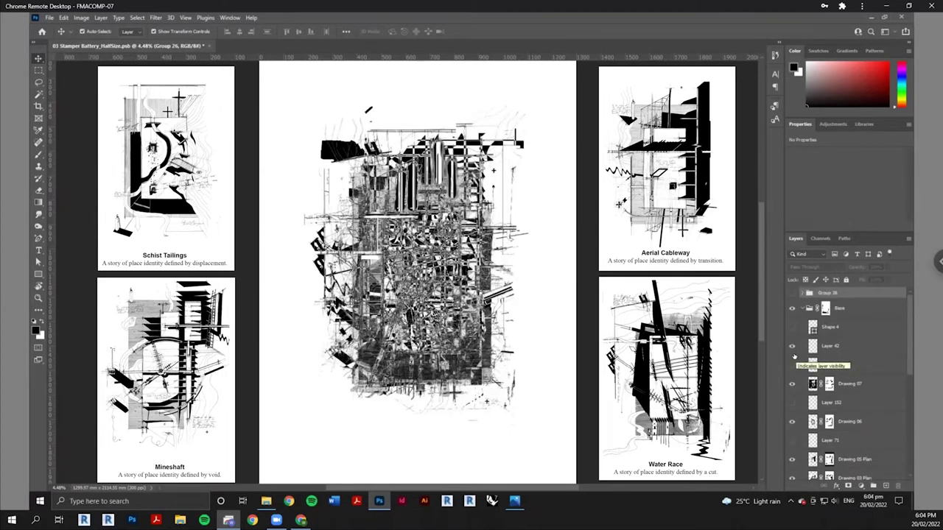
{"action": "left_click", "coordinate": [792, 363]}
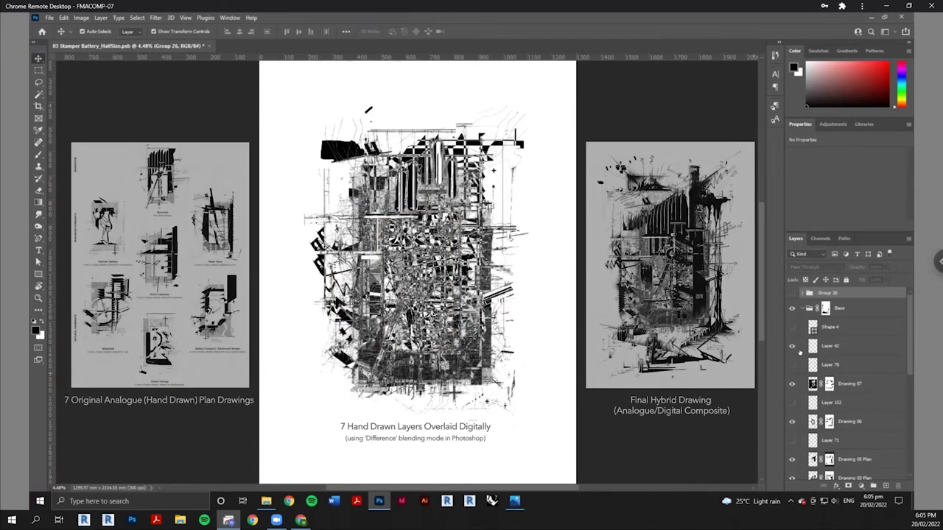
- Select Drawing 02 plan, 01-V2, 03 Plan and 05 Plan to confirm their Difference blend mode
{"action": "scroll", "coordinate": [855, 376], "scroll_direction": "down", "scroll_amount": 5}
{"action": "left_click", "coordinate": [870, 375]}
{"action": "scroll", "coordinate": [870, 375], "scroll_direction": "up", "scroll_amount": 2}
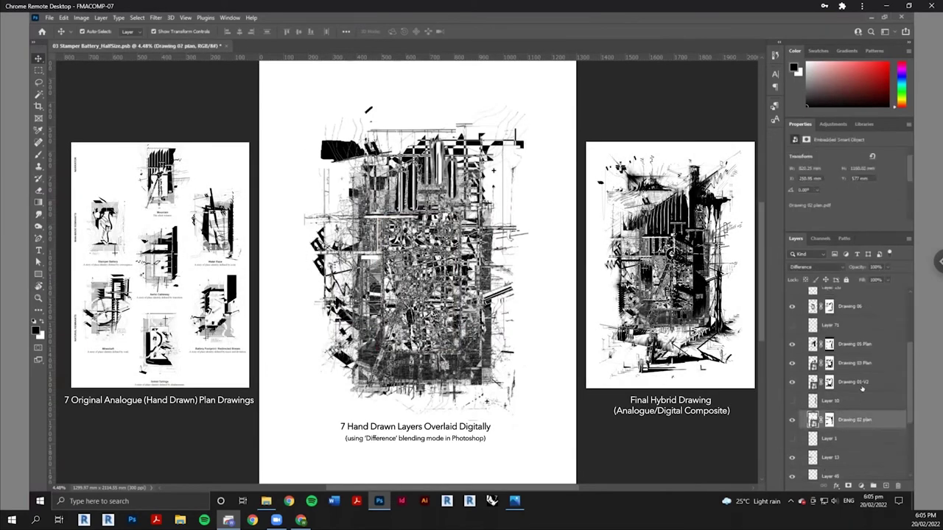
{"action": "left_click", "coordinate": [861, 382]}
{"action": "left_click", "coordinate": [867, 363]}
{"action": "left_click", "coordinate": [869, 345]}
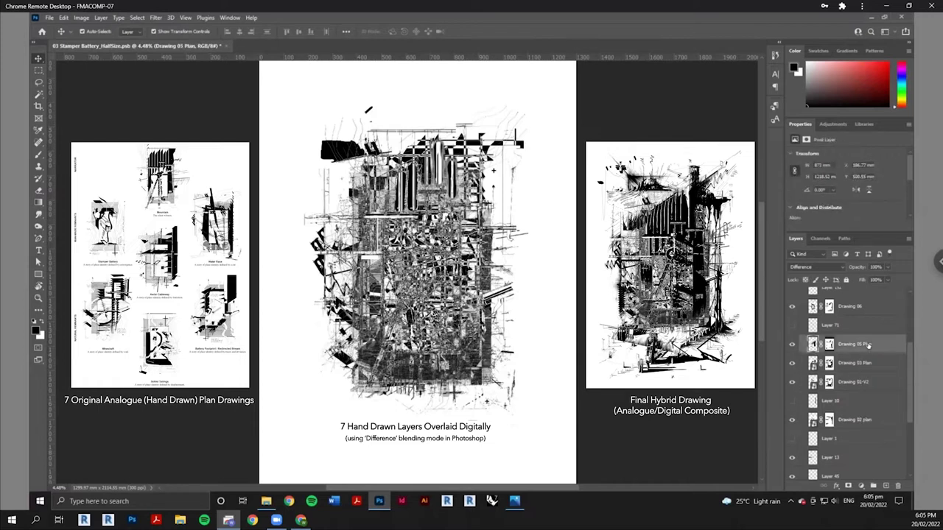
{"action": "scroll", "coordinate": [860, 375], "scroll_direction": "up", "scroll_amount": 3}
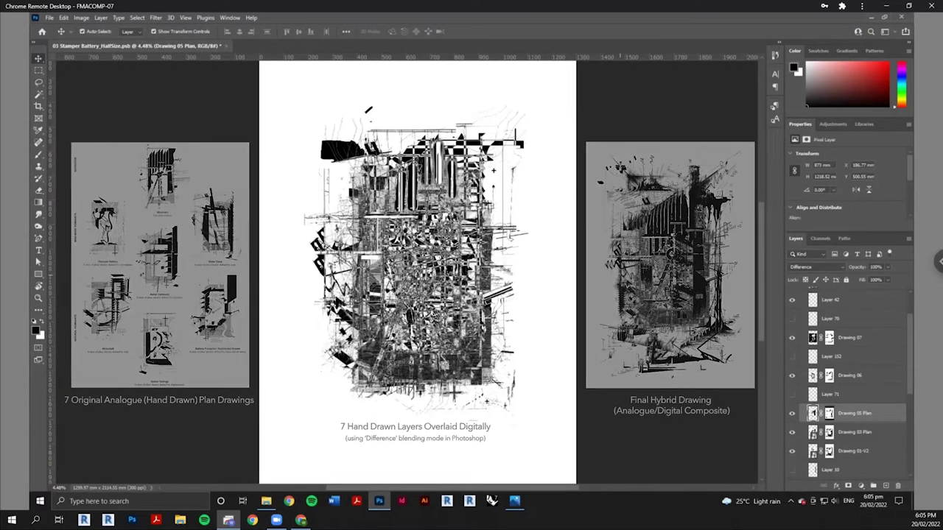
{"action": "scroll", "coordinate": [863, 357], "scroll_direction": "up", "scroll_amount": 2}
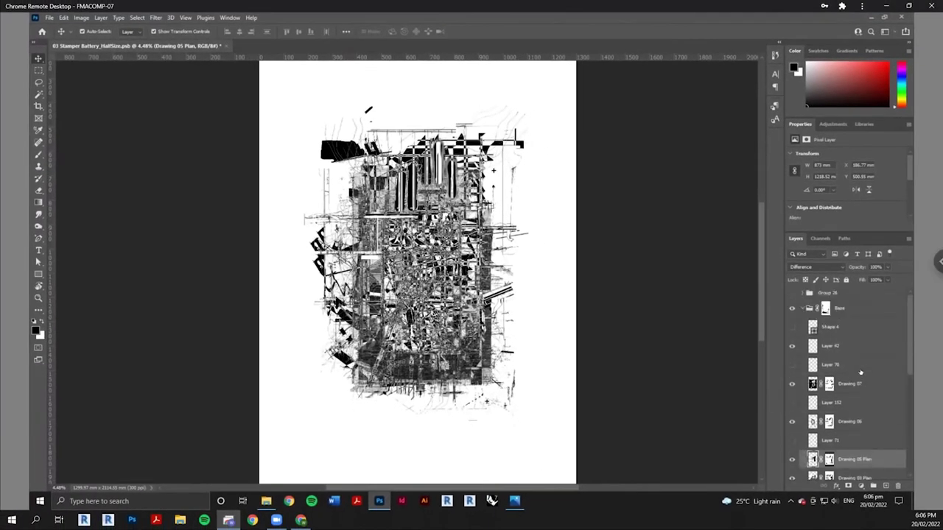
{"action": "scroll", "coordinate": [844, 400], "scroll_direction": "down", "scroll_amount": 1}
{"action": "scroll", "coordinate": [844, 400], "scroll_direction": "up", "scroll_amount": 1}
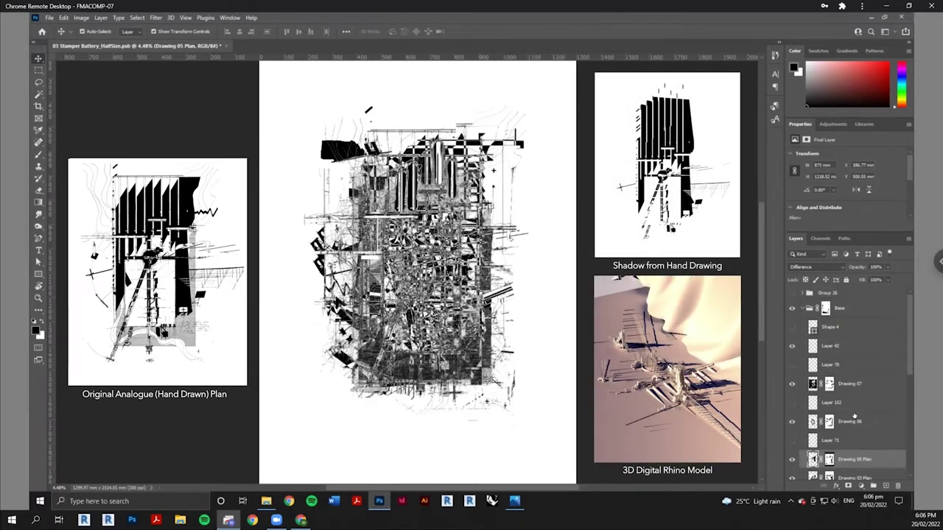
- Show and expand Group 26, then move the v2 copy shadow layer and undo the move
{"action": "left_click", "coordinate": [794, 293]}
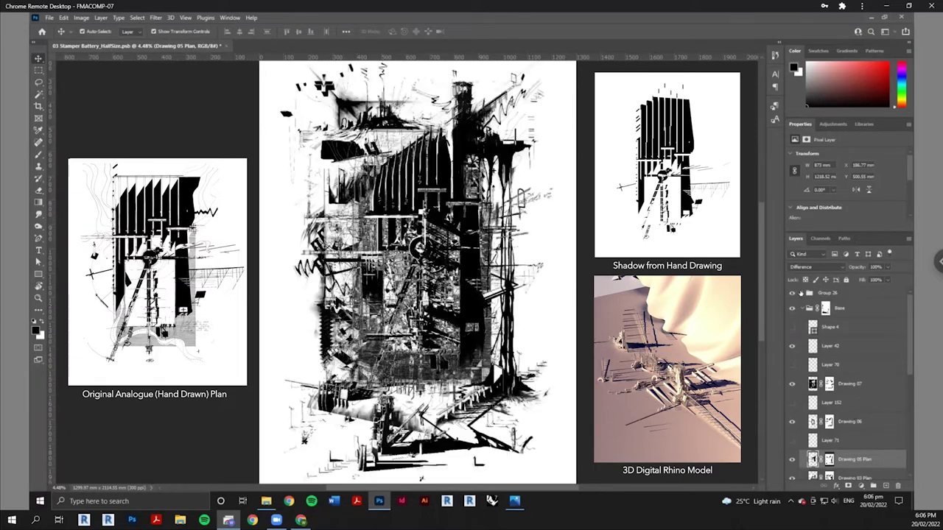
{"action": "left_click", "coordinate": [802, 293]}
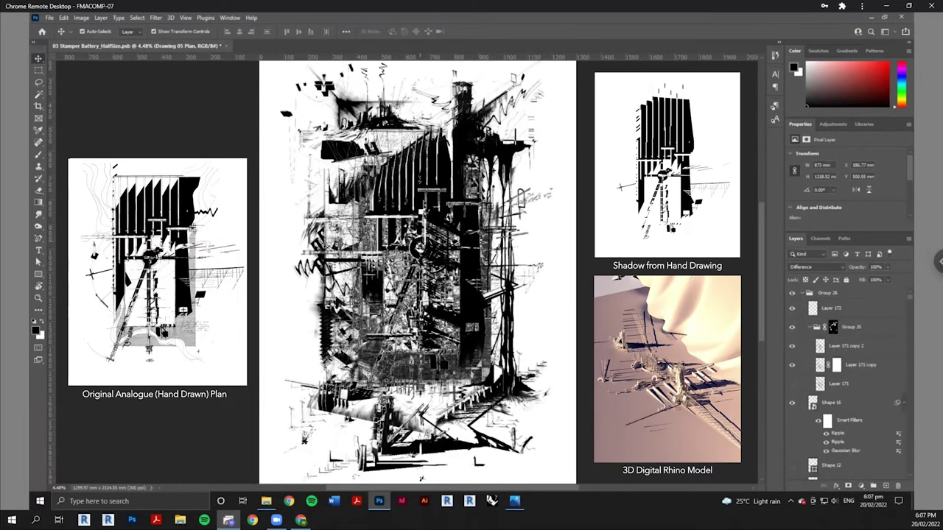
{"action": "left_click", "coordinate": [258, 137]}
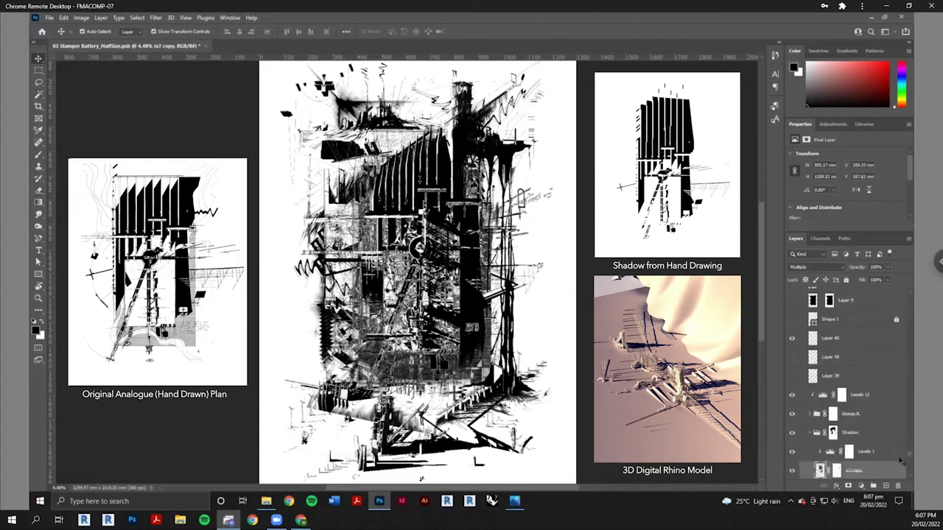
{"action": "left_click_drag", "start_coordinate": [508, 213], "coordinate": [545, 322]}
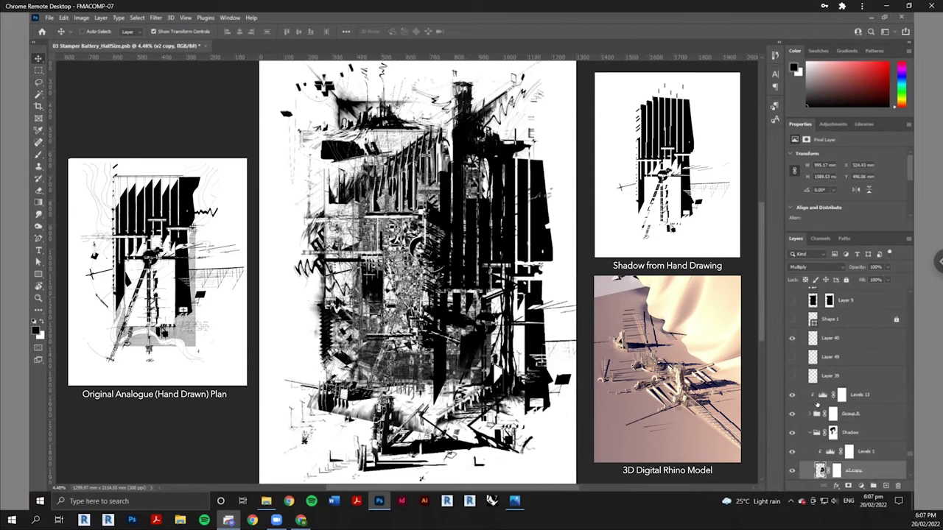
{"action": "key", "text": "ctrl+z"}
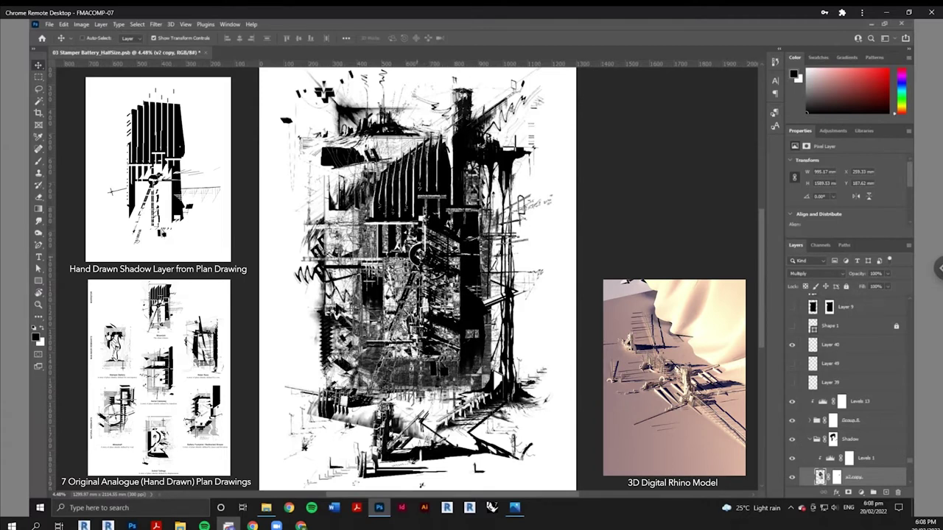
{"action": "right_click", "coordinate": [429, 333]}
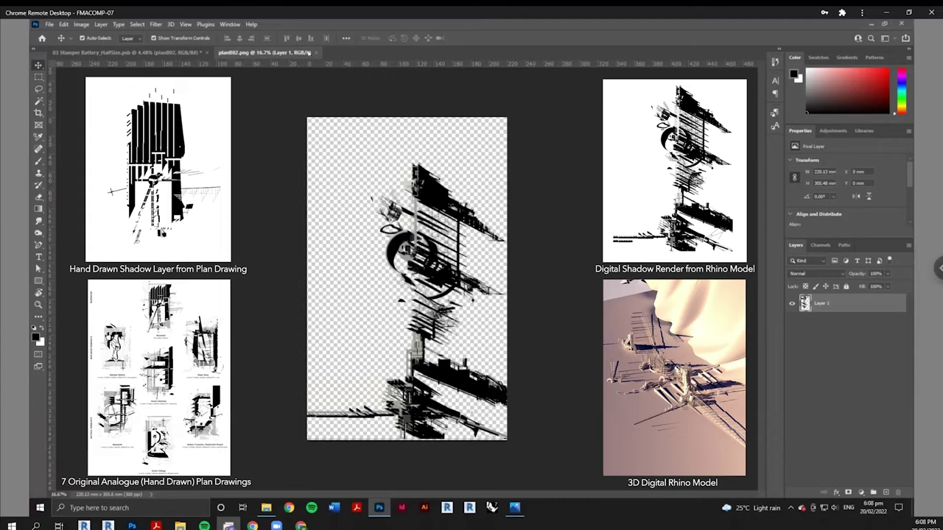
{"action": "left_click", "coordinate": [312, 52]}
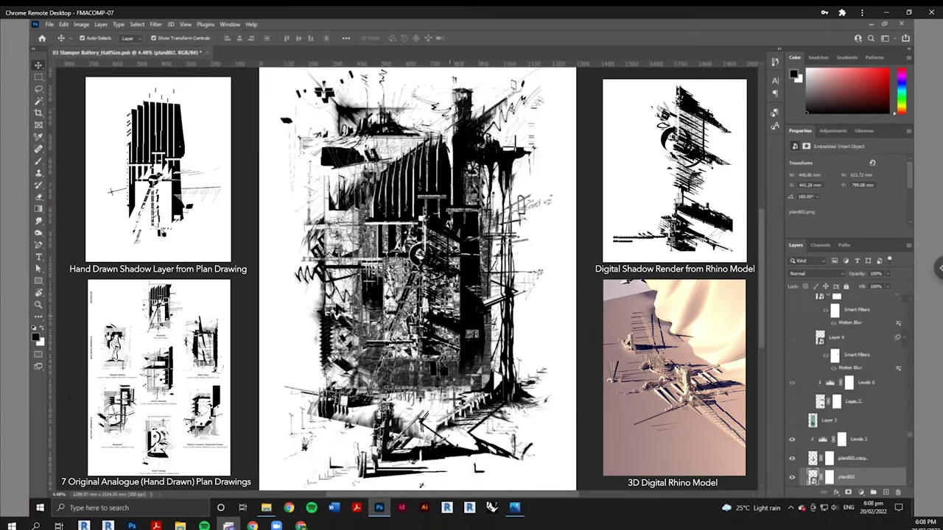
{"action": "key", "text": "ctrl+alt+a"}
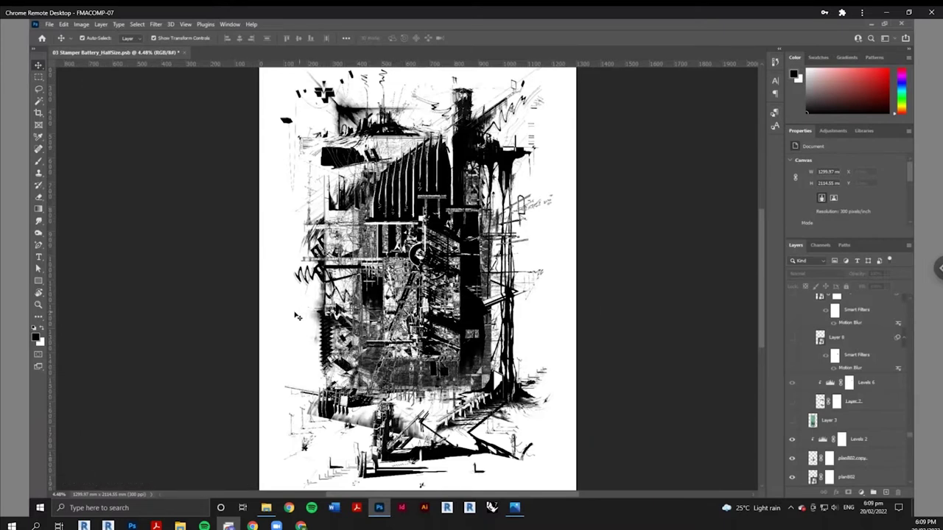
{"action": "scroll", "coordinate": [311, 352], "scroll_direction": "up", "scroll_amount": 2}
{"action": "scroll", "coordinate": [327, 346], "scroll_direction": "up", "scroll_amount": 4}
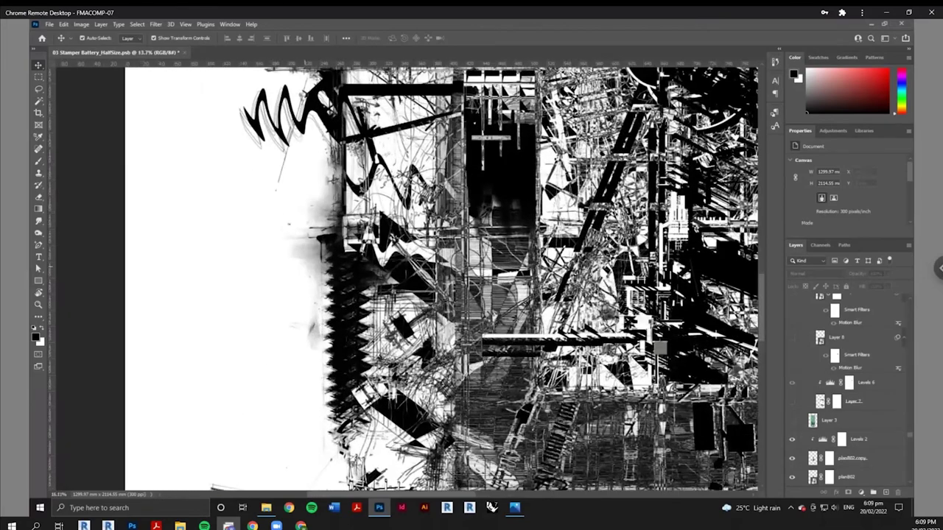
{"action": "scroll", "coordinate": [349, 327], "scroll_direction": "up", "scroll_amount": 1}
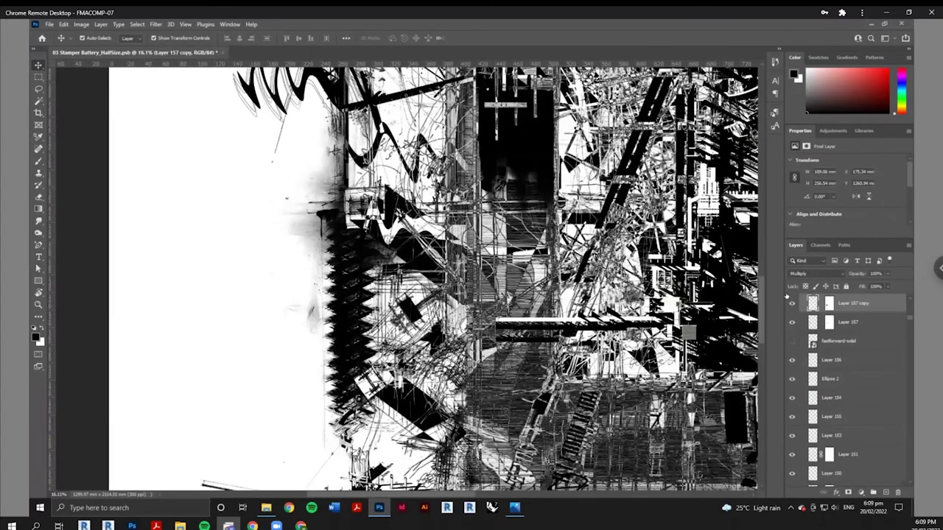
{"action": "left_click", "coordinate": [791, 303]}
{"action": "left_click", "coordinate": [792, 303]}
{"action": "left_click", "coordinate": [791, 303]}
{"action": "left_click", "coordinate": [792, 303]}
{"action": "left_click_drag", "start_coordinate": [346, 295], "coordinate": [199, 242]}
{"action": "left_click_drag", "start_coordinate": [350, 358], "coordinate": [199, 324]}
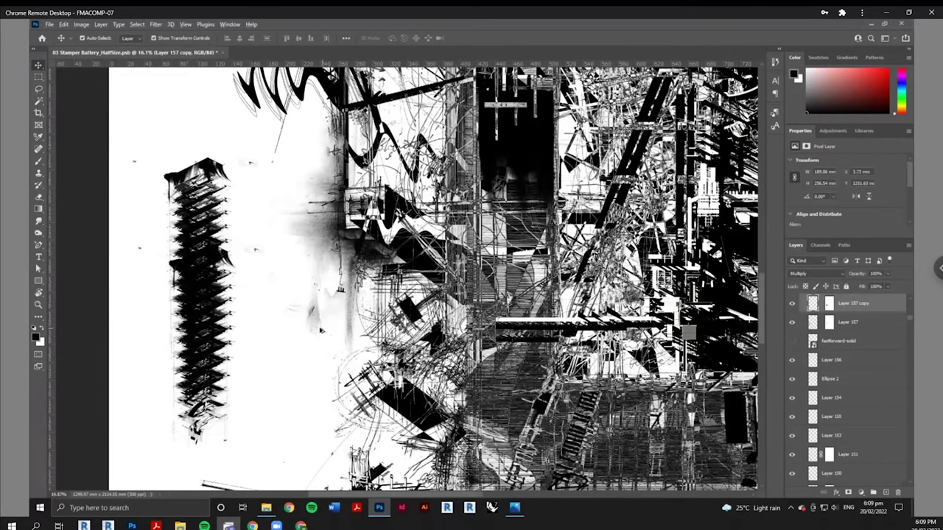
{"action": "scroll", "coordinate": [351, 329], "scroll_direction": "down", "scroll_amount": 3}
{"action": "scroll", "coordinate": [350, 328], "scroll_direction": "down", "scroll_amount": 3}
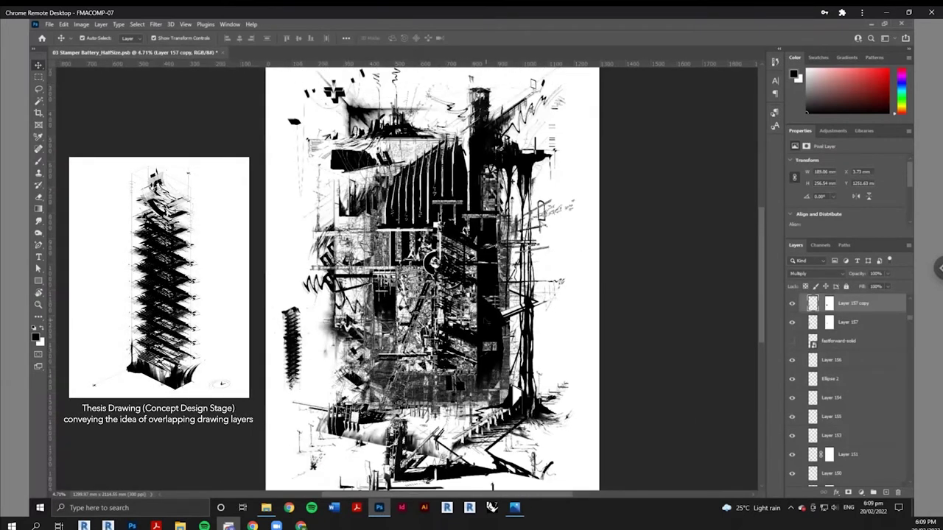
{"action": "left_click_drag", "start_coordinate": [293, 361], "coordinate": [337, 371]}
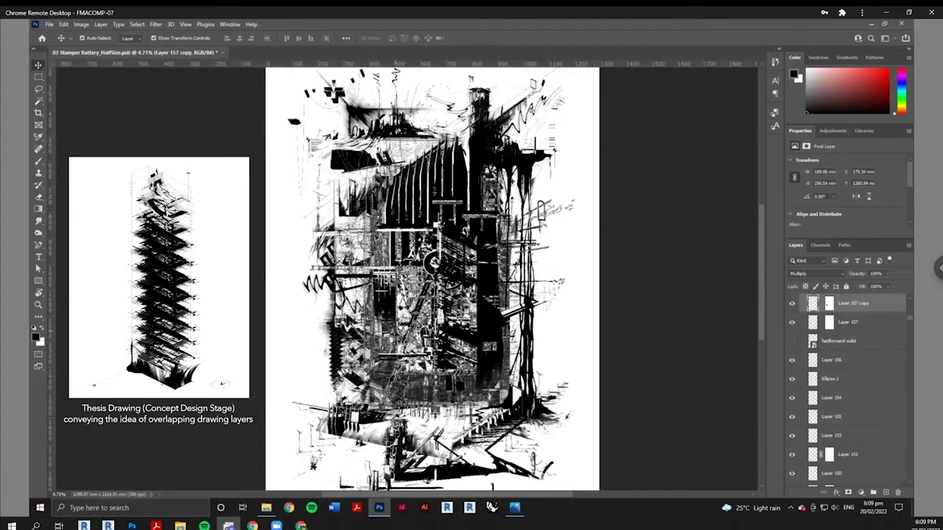
{"action": "scroll", "coordinate": [359, 301], "scroll_direction": "down", "scroll_amount": 2}
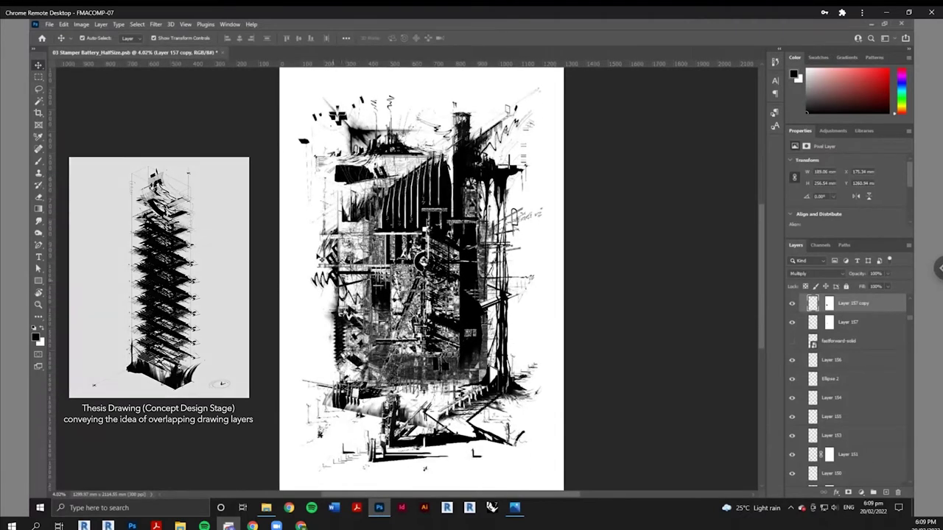
{"action": "scroll", "coordinate": [310, 245], "scroll_direction": "up", "scroll_amount": 3}
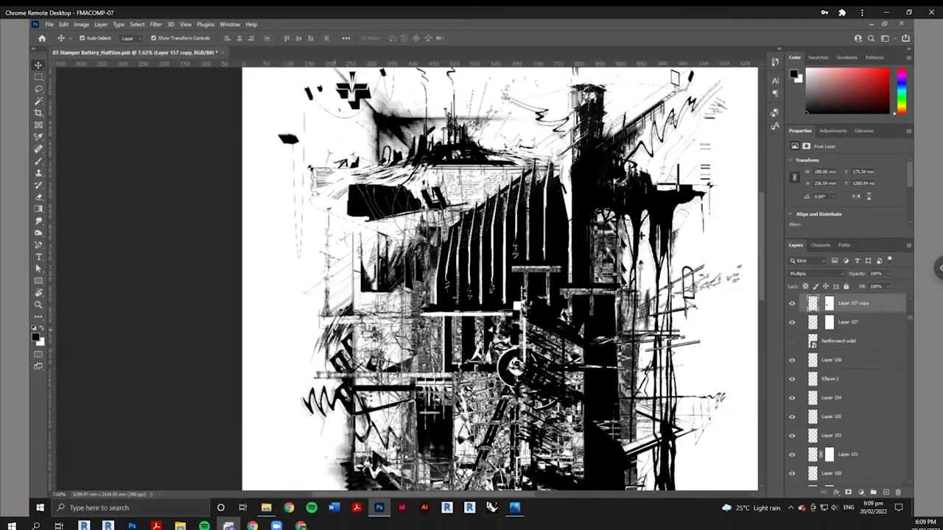
{"action": "scroll", "coordinate": [361, 306], "scroll_direction": "down", "scroll_amount": 1}
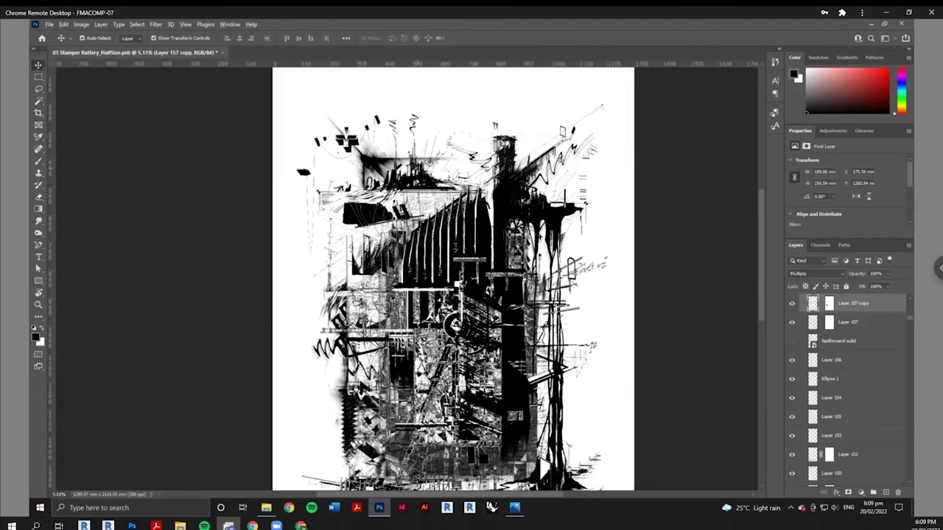
{"action": "scroll", "coordinate": [413, 147], "scroll_direction": "up", "scroll_amount": 5}
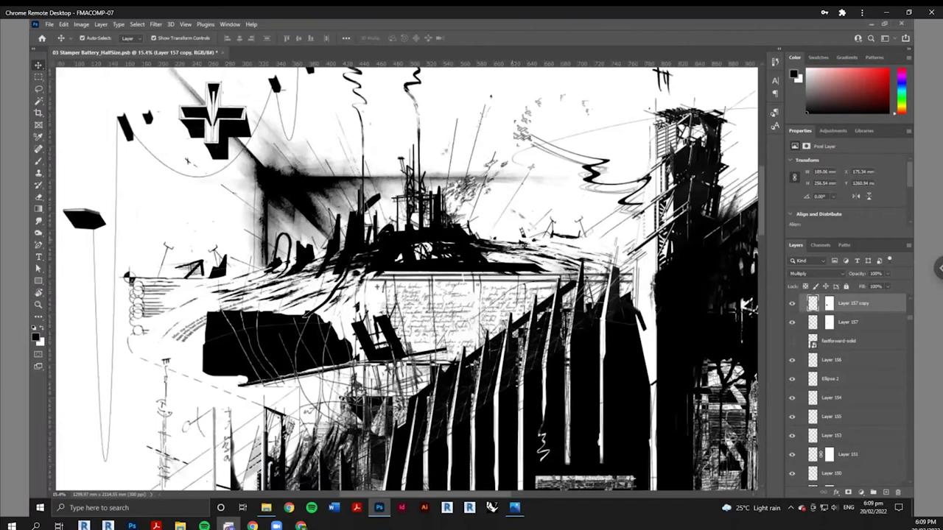
{"action": "scroll", "coordinate": [405, 280], "scroll_direction": "up", "scroll_amount": 2}
{"action": "scroll", "coordinate": [405, 280], "scroll_direction": "down", "scroll_amount": 1}
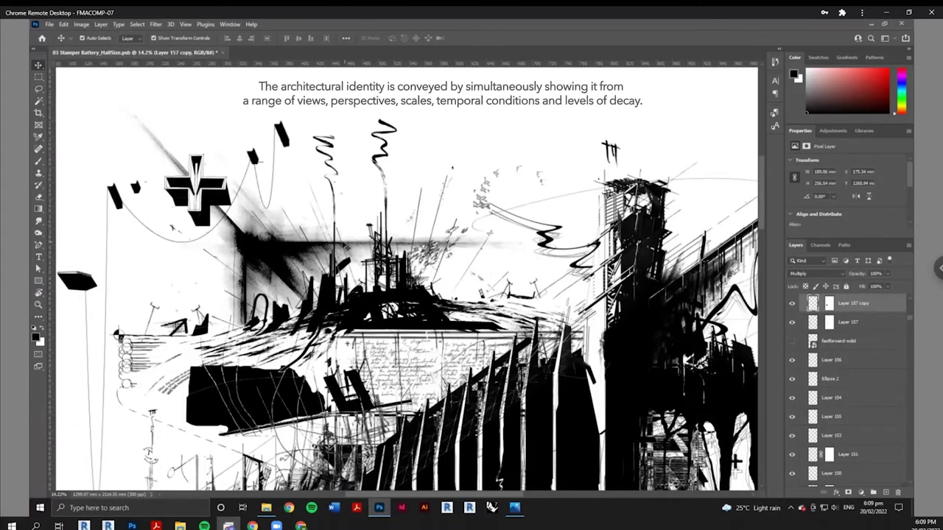
{"action": "scroll", "coordinate": [409, 261], "scroll_direction": "down", "scroll_amount": 3}
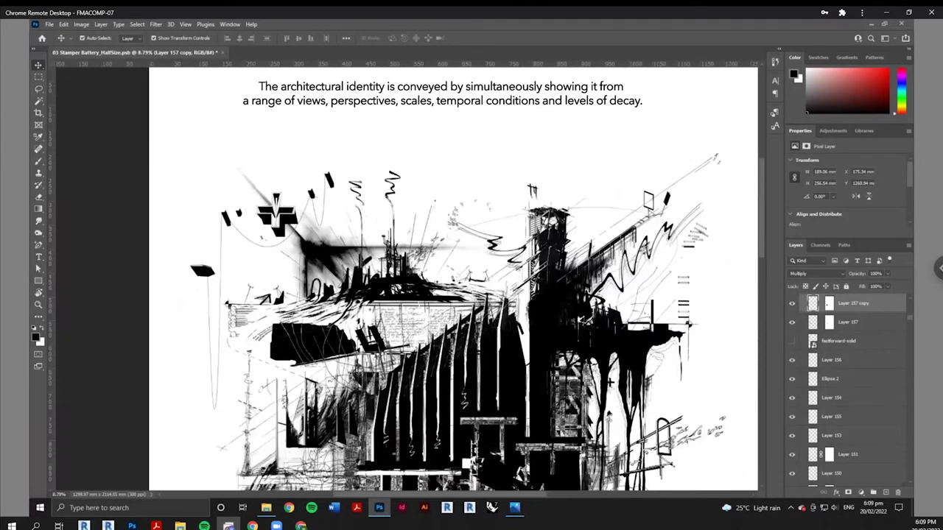
{"action": "scroll", "coordinate": [405, 280], "scroll_direction": "down", "scroll_amount": 2}
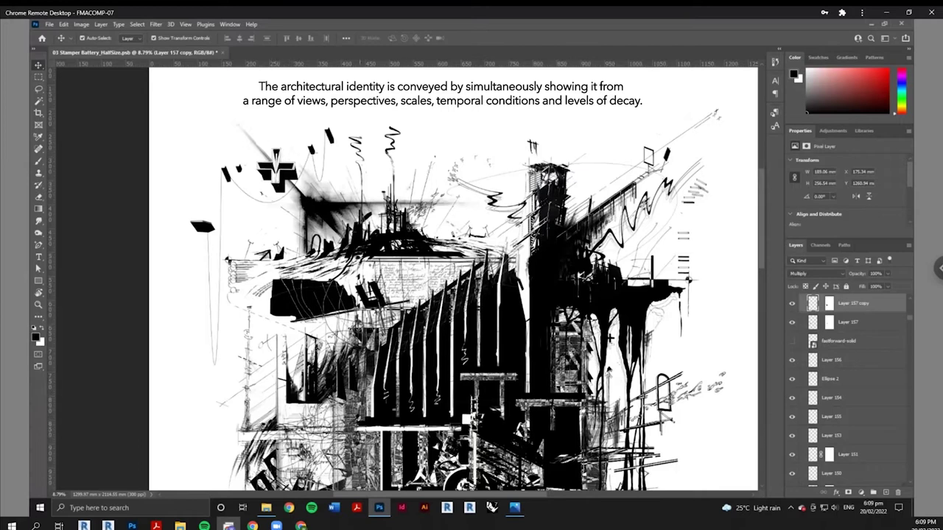
{"action": "scroll", "coordinate": [377, 267], "scroll_direction": "down", "scroll_amount": 1}
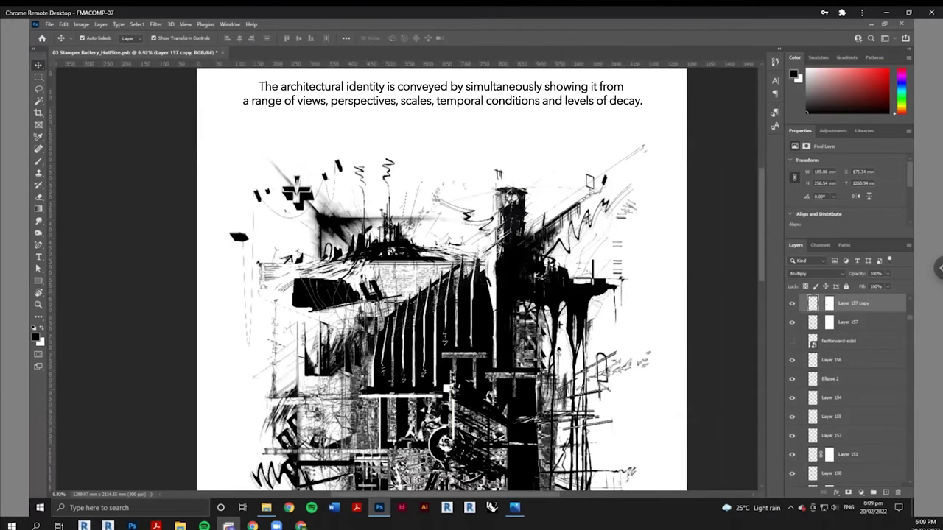
{"action": "scroll", "coordinate": [377, 266], "scroll_direction": "down", "scroll_amount": 2}
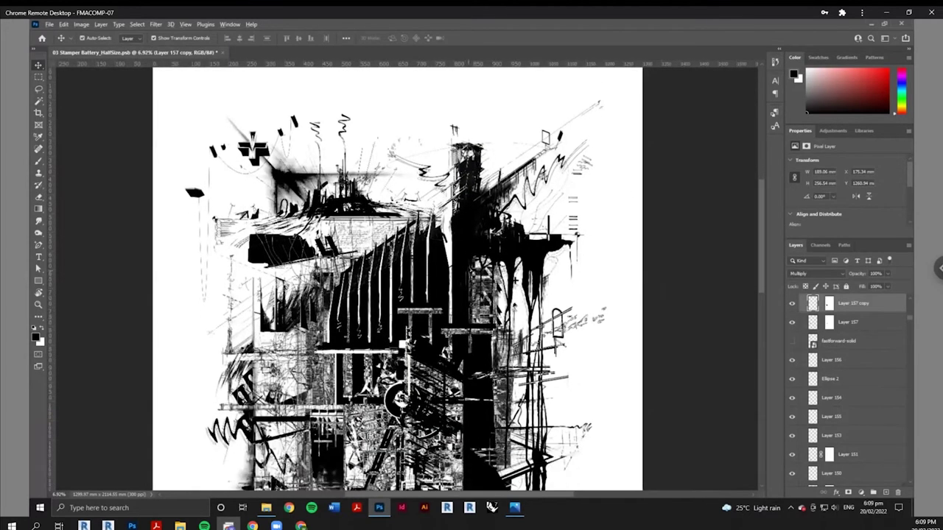
{"action": "scroll", "coordinate": [547, 253], "scroll_direction": "down", "scroll_amount": 3}
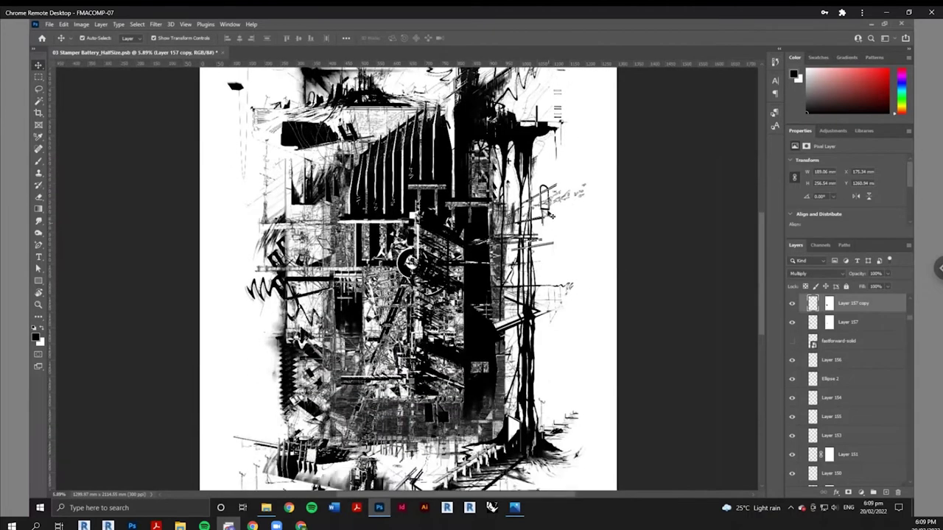
{"action": "scroll", "coordinate": [546, 253], "scroll_direction": "down", "scroll_amount": 2}
{"action": "scroll", "coordinate": [401, 413], "scroll_direction": "up", "scroll_amount": 1}
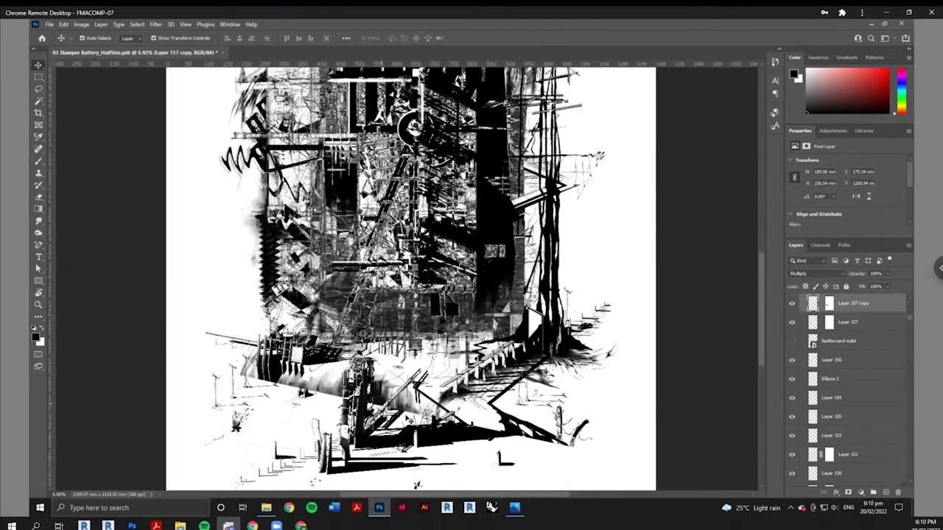
{"action": "scroll", "coordinate": [417, 485], "scroll_direction": "down", "scroll_amount": 1}
{"action": "scroll", "coordinate": [417, 484], "scroll_direction": "up", "scroll_amount": 6}
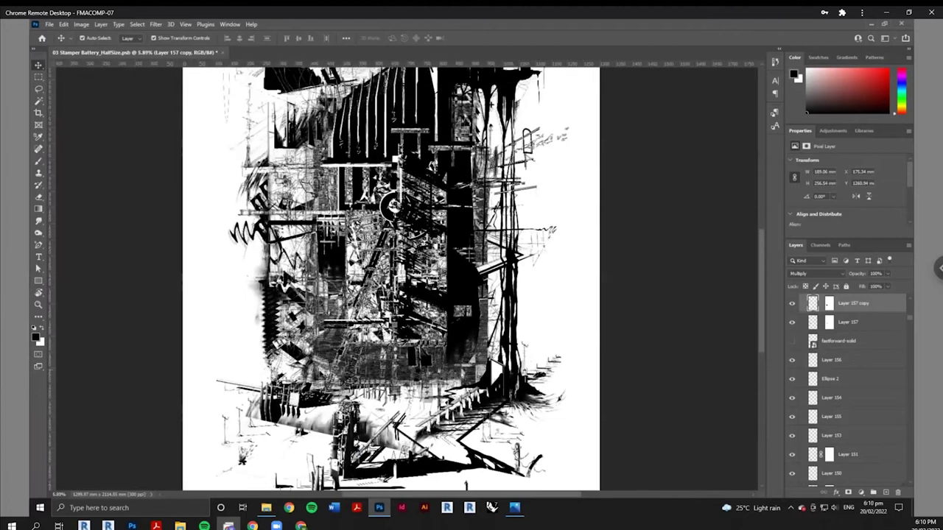
{"action": "scroll", "coordinate": [313, 303], "scroll_direction": "down", "scroll_amount": 2}
{"action": "scroll", "coordinate": [391, 147], "scroll_direction": "down", "scroll_amount": 1}
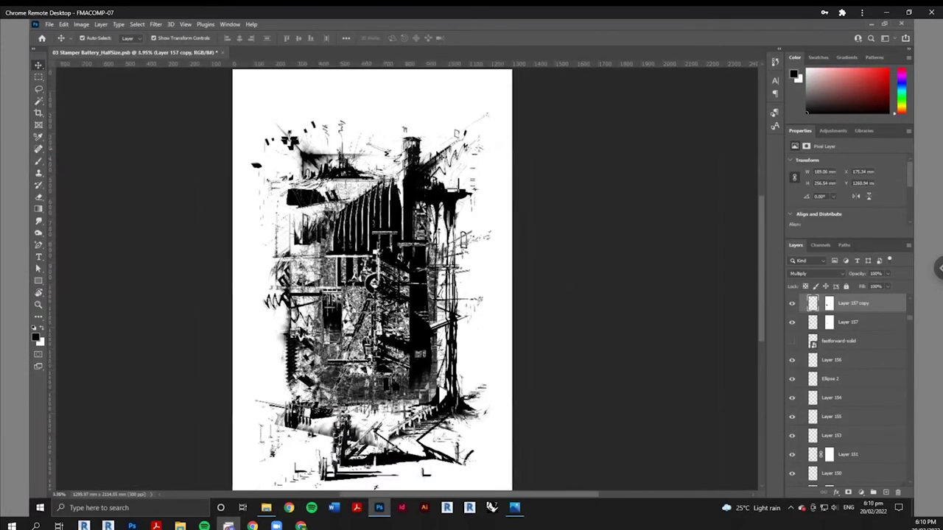
{"action": "scroll", "coordinate": [372, 277], "scroll_direction": "down", "scroll_amount": 1}
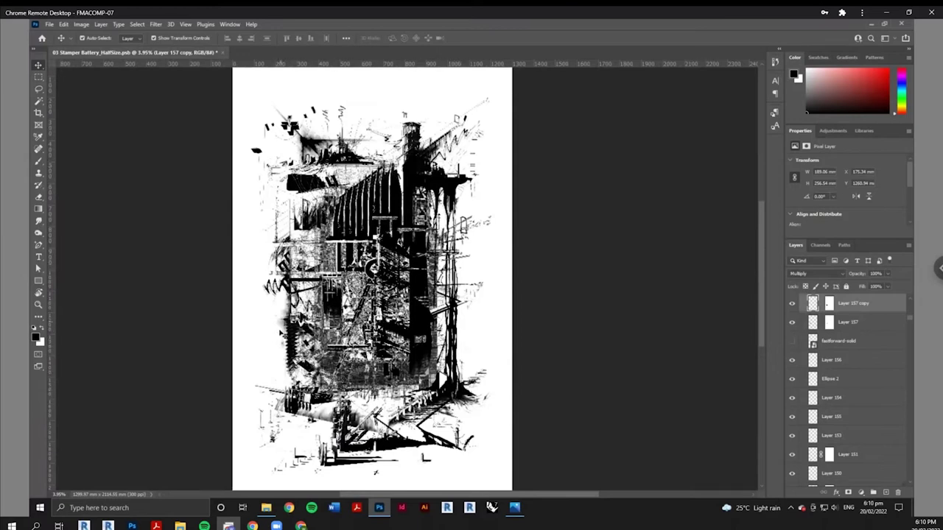
- Zoom to about 19.6% on the handwritten notes and black forms at the drawing's left
{"action": "scroll", "coordinate": [278, 332], "scroll_direction": "down", "scroll_amount": 2}
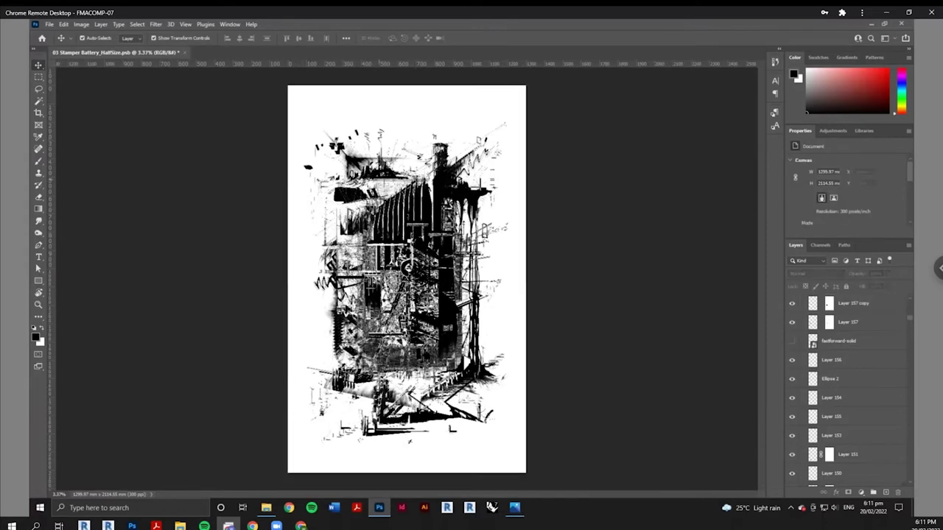
{"action": "scroll", "coordinate": [309, 169], "scroll_direction": "up", "scroll_amount": 3}
{"action": "scroll", "coordinate": [324, 163], "scroll_direction": "up", "scroll_amount": 3}
{"action": "scroll", "coordinate": [399, 242], "scroll_direction": "right", "scroll_amount": 1}
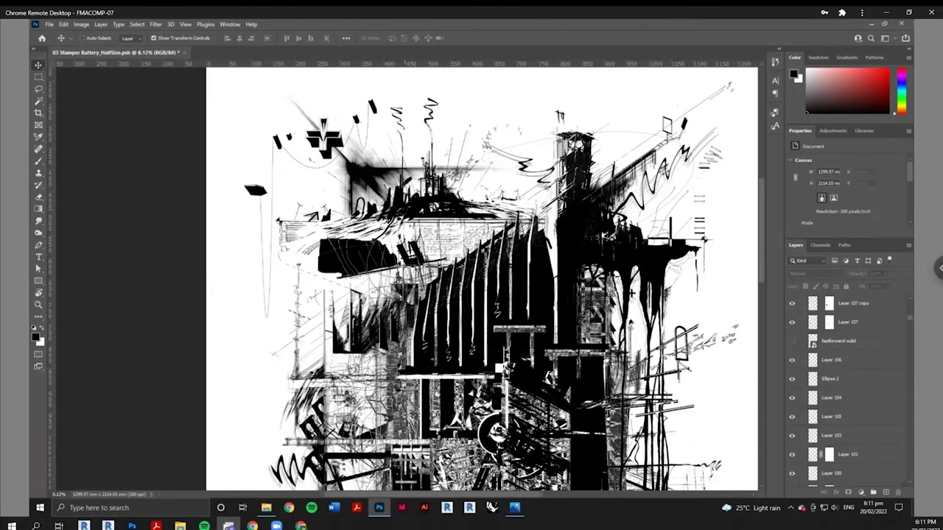
{"action": "scroll", "coordinate": [385, 224], "scroll_direction": "up", "scroll_amount": 1}
{"action": "scroll", "coordinate": [284, 237], "scroll_direction": "up", "scroll_amount": 1}
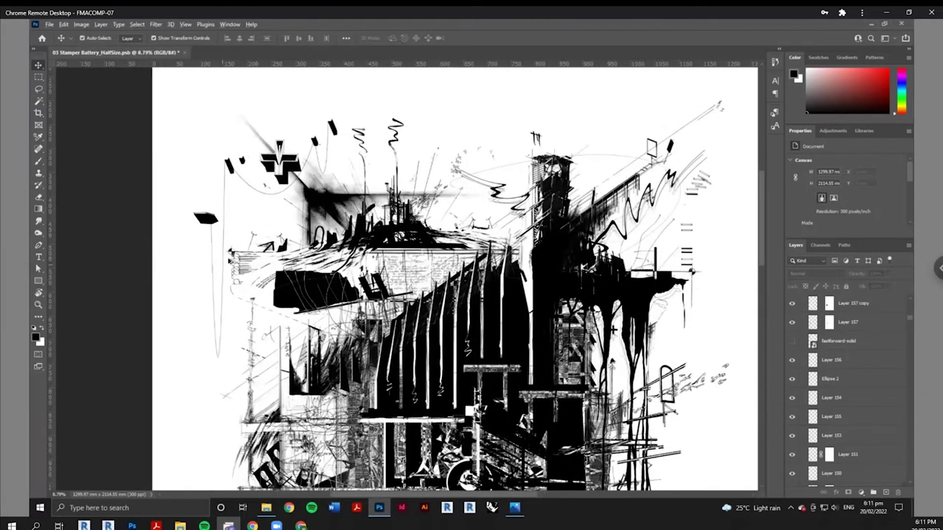
{"action": "scroll", "coordinate": [230, 263], "scroll_direction": "up", "scroll_amount": 3}
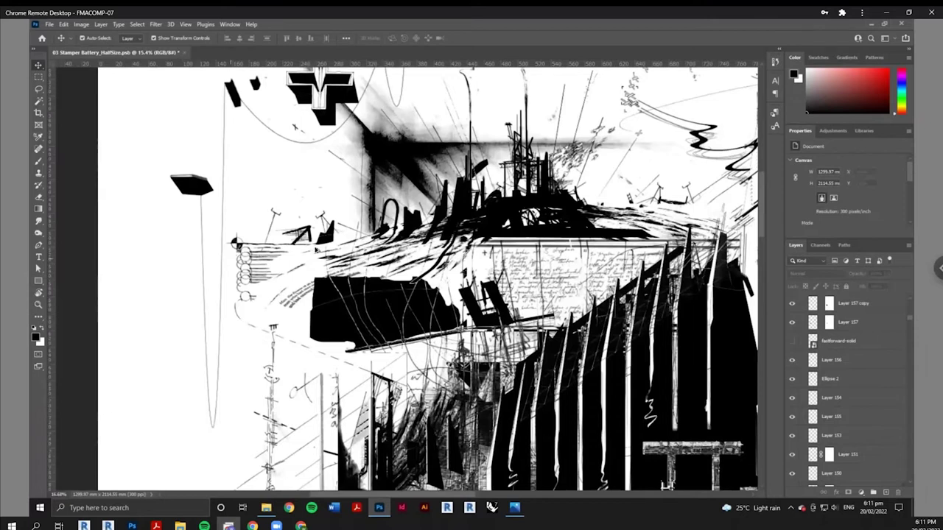
{"action": "scroll", "coordinate": [321, 250], "scroll_direction": "up", "scroll_amount": 1}
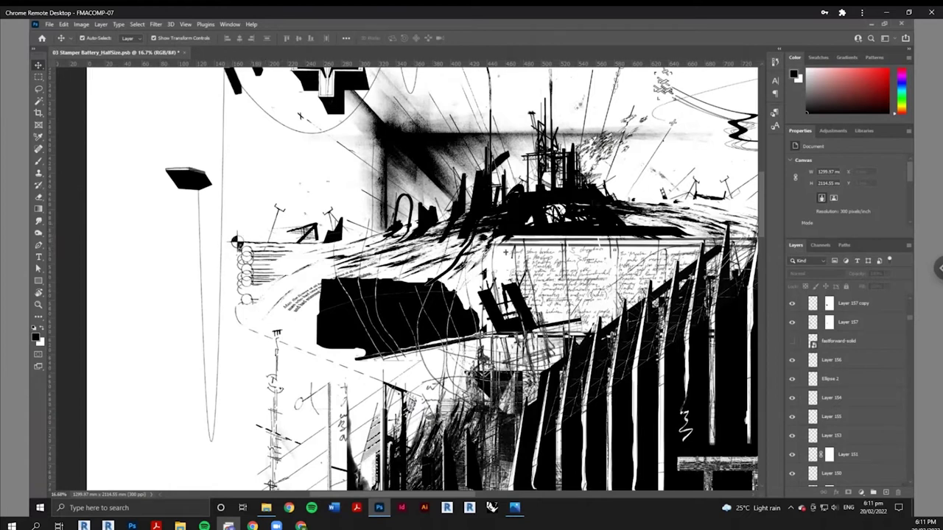
{"action": "scroll", "coordinate": [422, 279], "scroll_direction": "down", "scroll_amount": 5}
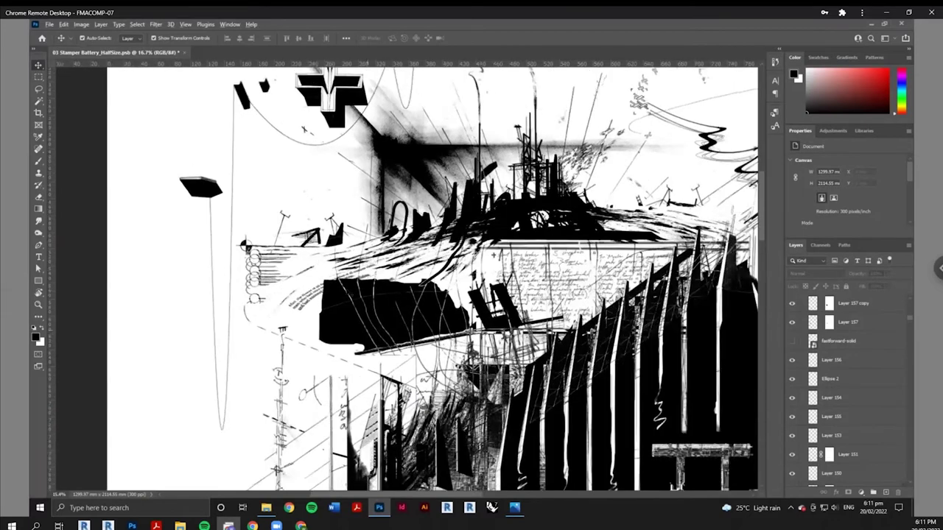
{"action": "scroll", "coordinate": [457, 280], "scroll_direction": "right", "scroll_amount": 2}
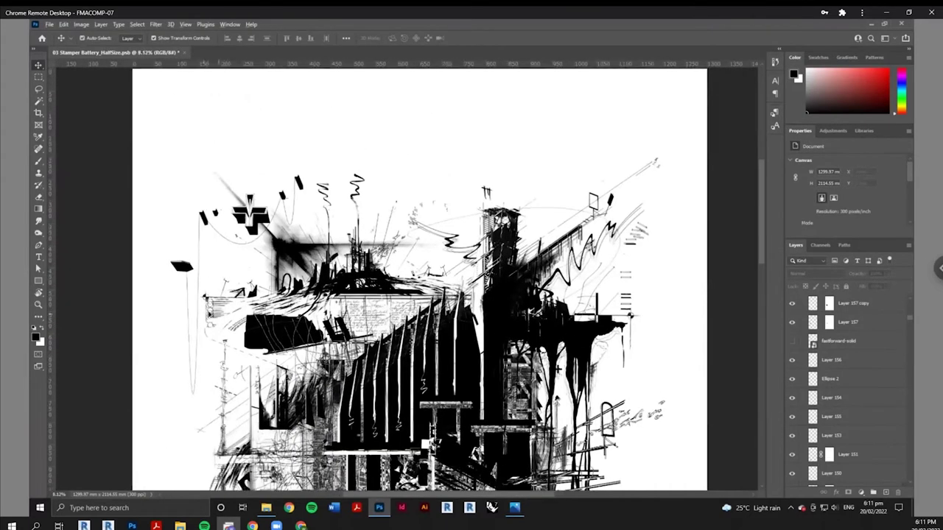
{"action": "scroll", "coordinate": [210, 313], "scroll_direction": "up", "scroll_amount": 5}
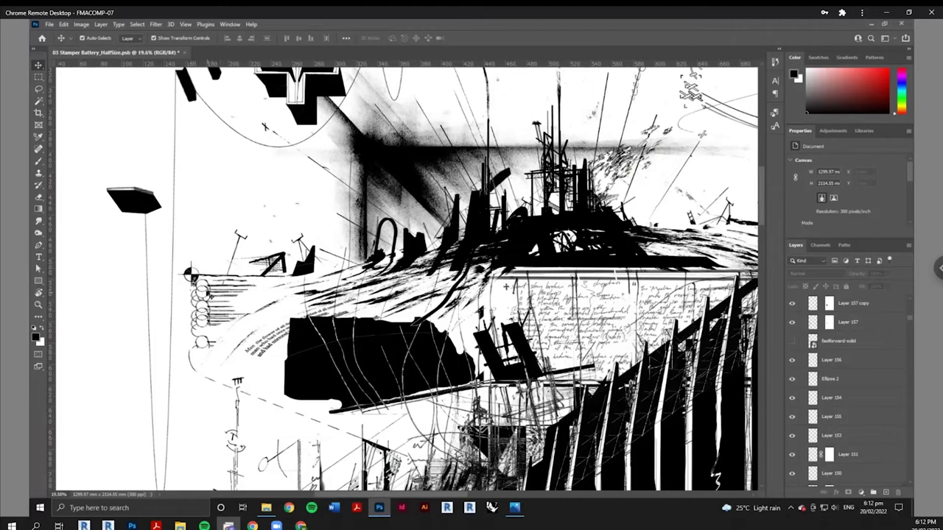
- Pan across the drawing's upper half, zoom into the upper-right marks, then return to 11.2%
{"action": "scroll", "coordinate": [200, 293], "scroll_direction": "down", "scroll_amount": 5}
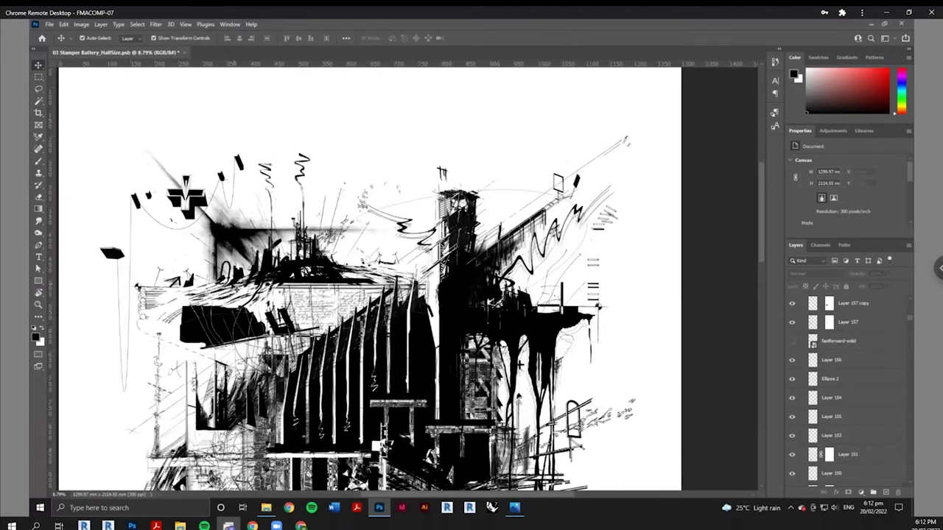
{"action": "scroll", "coordinate": [236, 288], "scroll_direction": "right", "scroll_amount": 2}
{"action": "scroll", "coordinate": [146, 213], "scroll_direction": "left", "scroll_amount": 3}
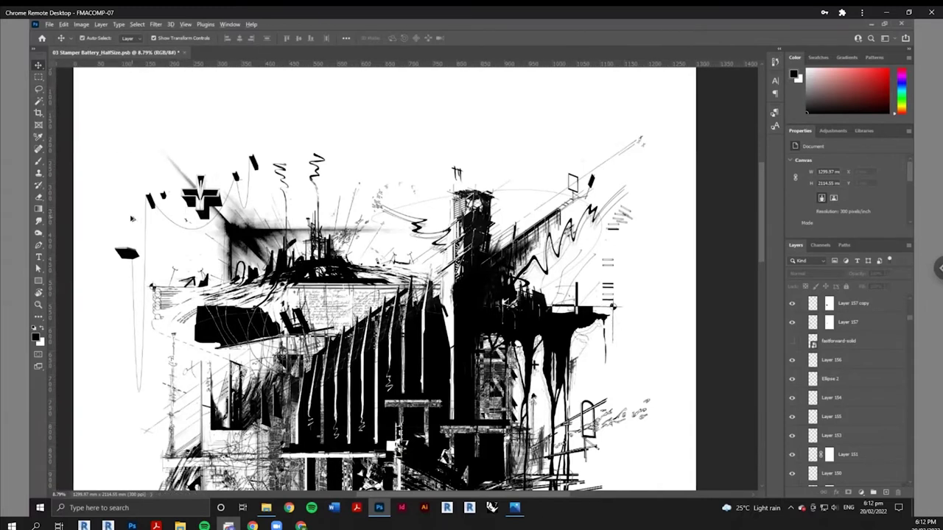
{"action": "scroll", "coordinate": [142, 214], "scroll_direction": "up", "scroll_amount": 2}
{"action": "scroll", "coordinate": [142, 215], "scroll_direction": "left", "scroll_amount": 2}
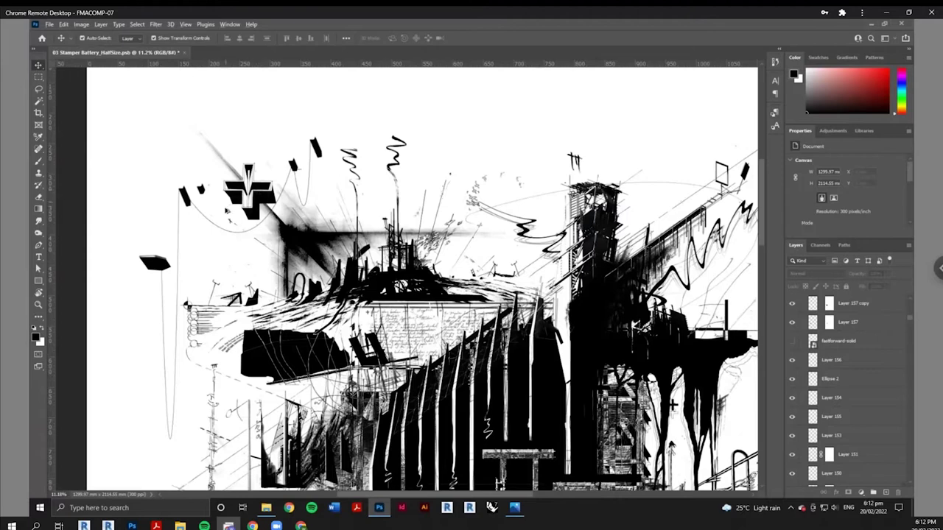
{"action": "scroll", "coordinate": [253, 254], "scroll_direction": "down", "scroll_amount": 3}
{"action": "left_click_drag", "start_coordinate": [457, 232], "coordinate": [383, 232]}
{"action": "scroll", "coordinate": [560, 162], "scroll_direction": "up", "scroll_amount": 9}
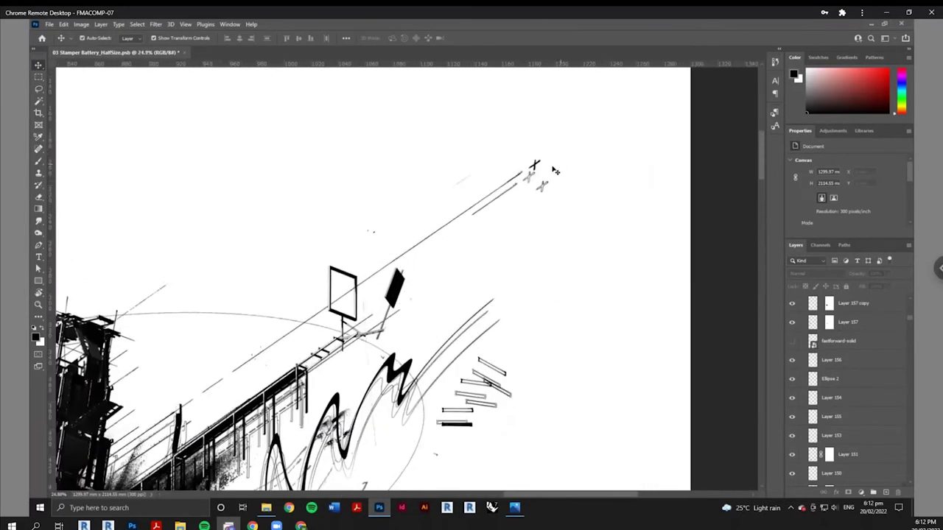
{"action": "scroll", "coordinate": [534, 167], "scroll_direction": "down", "scroll_amount": 6}
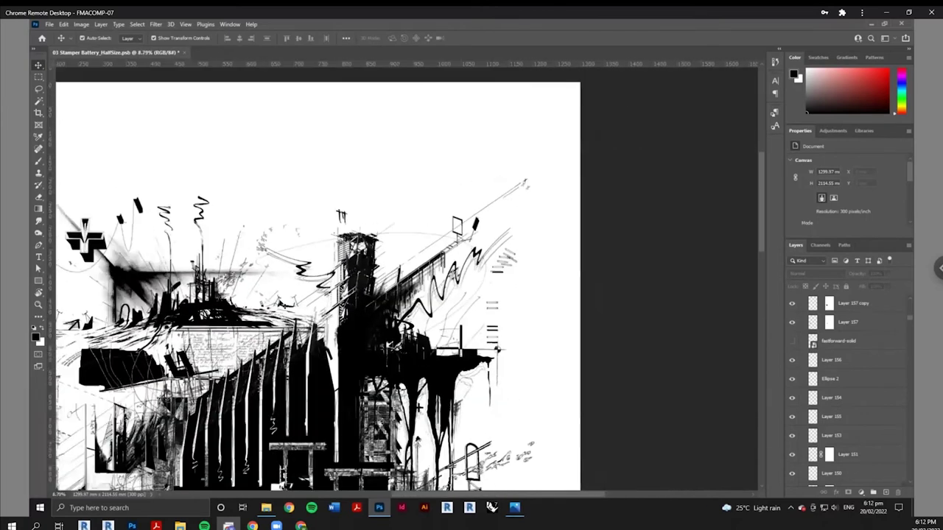
{"action": "scroll", "coordinate": [157, 259], "scroll_direction": "up", "scroll_amount": 2}
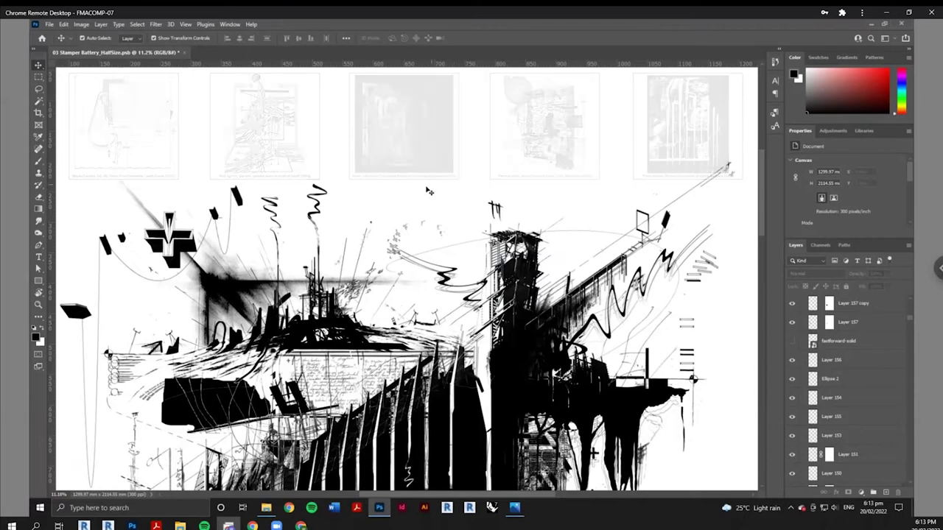
{"action": "scroll", "coordinate": [420, 200], "scroll_direction": "down", "scroll_amount": 2}
{"action": "scroll", "coordinate": [419, 200], "scroll_direction": "down", "scroll_amount": 5}
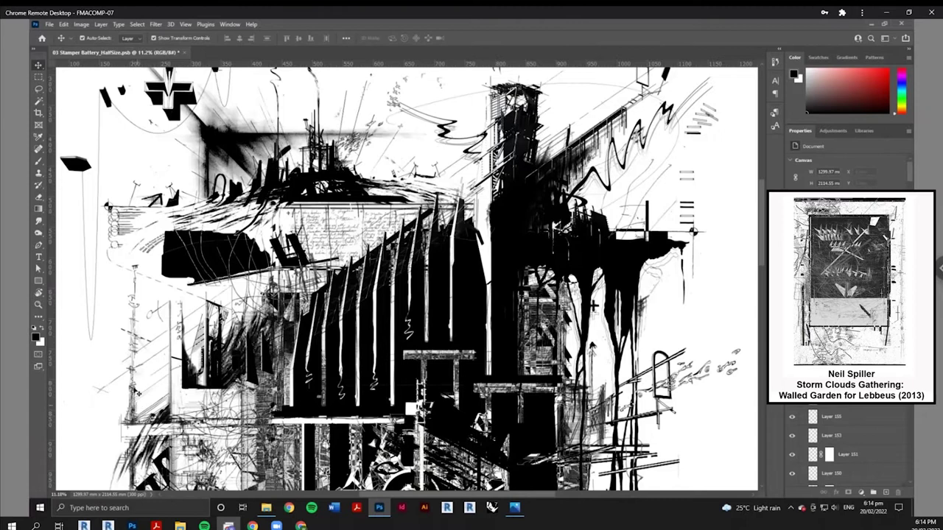
{"action": "scroll", "coordinate": [194, 350], "scroll_direction": "up", "scroll_amount": 1}
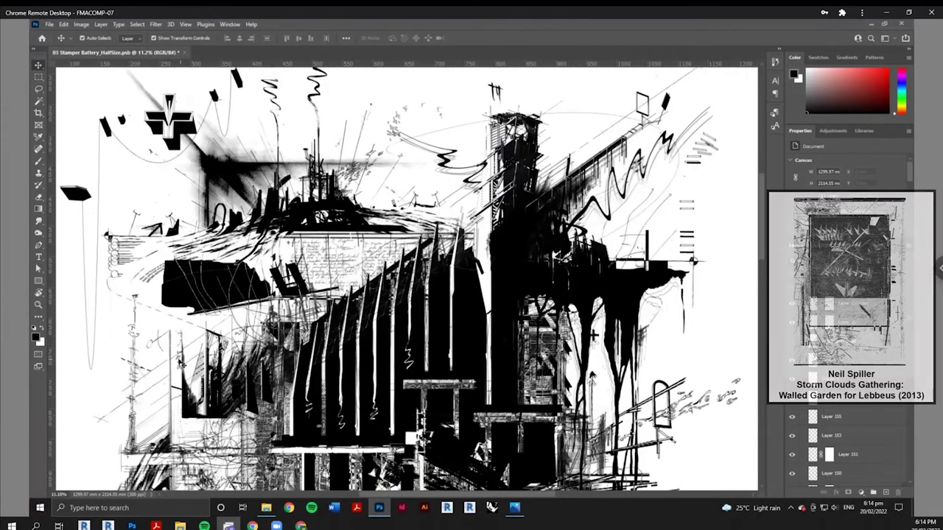
{"action": "scroll", "coordinate": [403, 279], "scroll_direction": "up", "scroll_amount": 1}
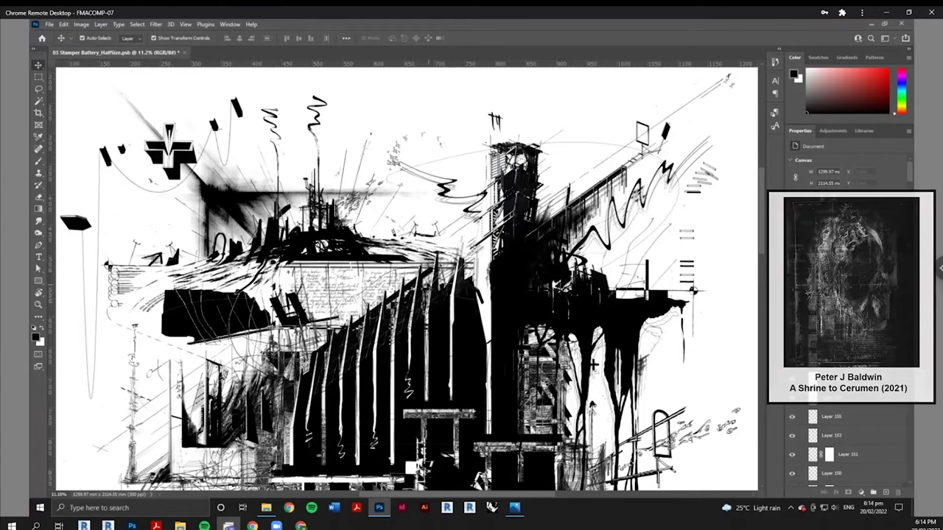
{"action": "scroll", "coordinate": [405, 280], "scroll_direction": "down", "scroll_amount": 2}
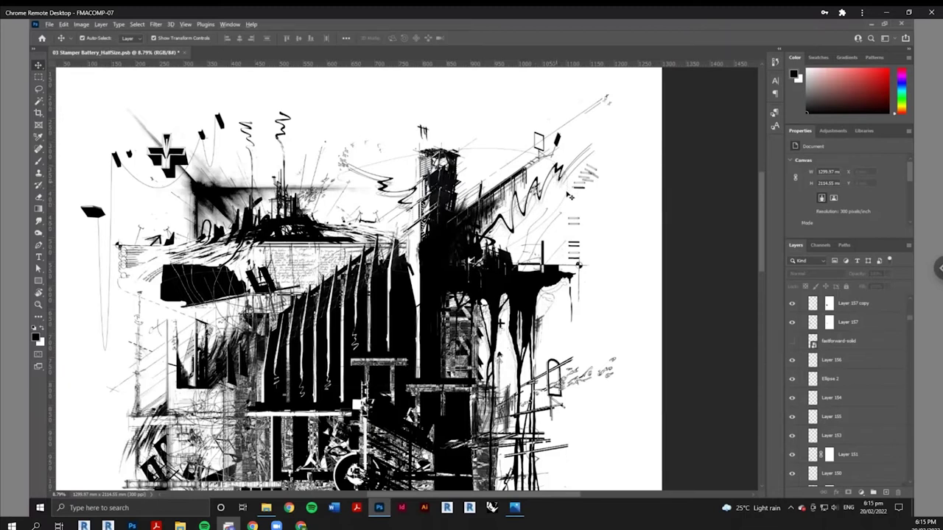
{"action": "scroll", "coordinate": [473, 225], "scroll_direction": "down", "scroll_amount": 1}
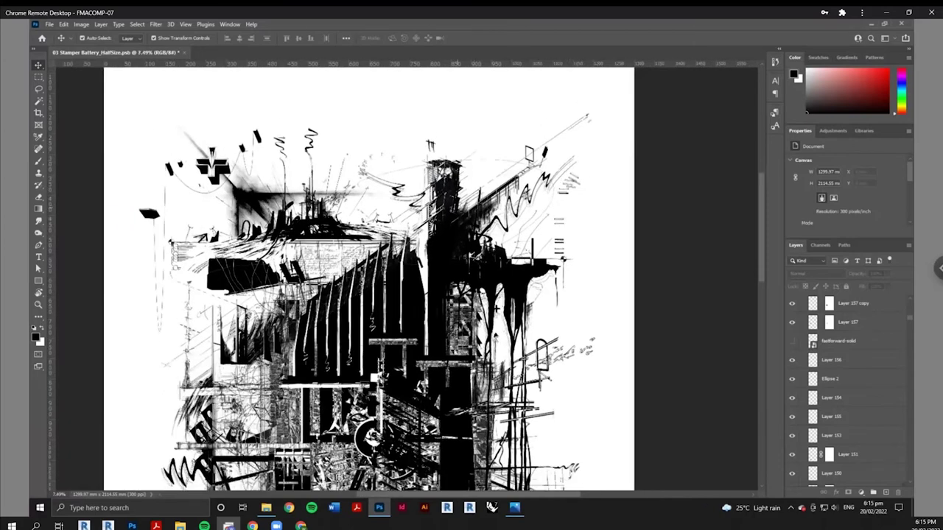
{"action": "scroll", "coordinate": [571, 151], "scroll_direction": "down", "scroll_amount": 5}
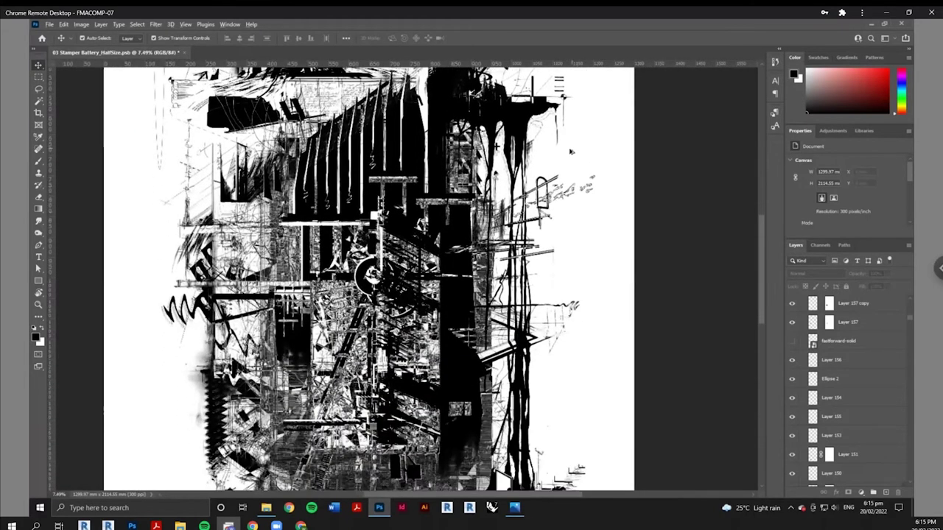
{"action": "scroll", "coordinate": [570, 151], "scroll_direction": "up", "scroll_amount": 2}
{"action": "scroll", "coordinate": [516, 140], "scroll_direction": "down", "scroll_amount": 1}
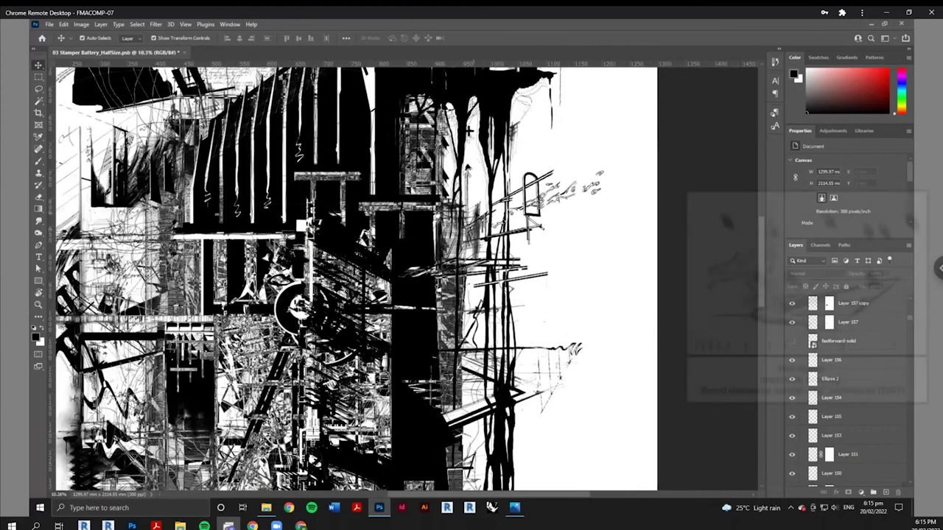
{"action": "scroll", "coordinate": [355, 279], "scroll_direction": "up", "scroll_amount": 5}
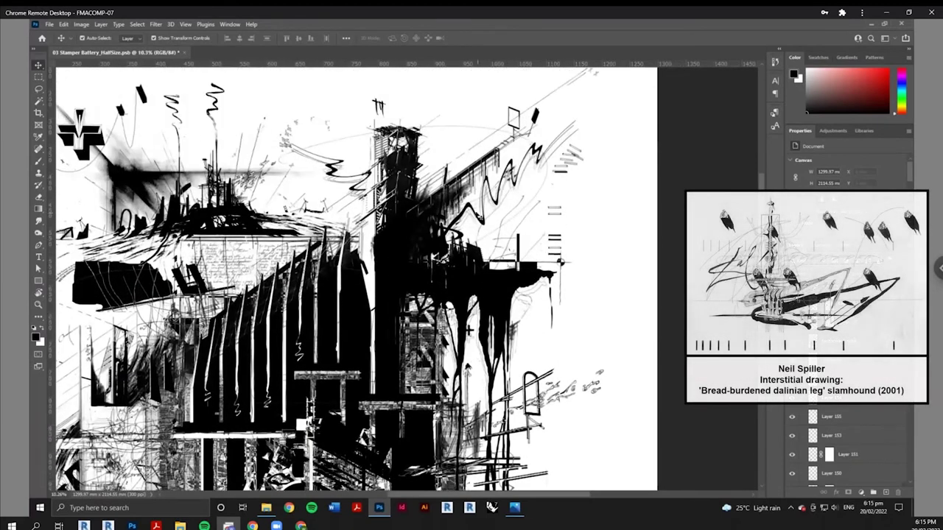
{"action": "scroll", "coordinate": [355, 278], "scroll_direction": "up", "scroll_amount": 1}
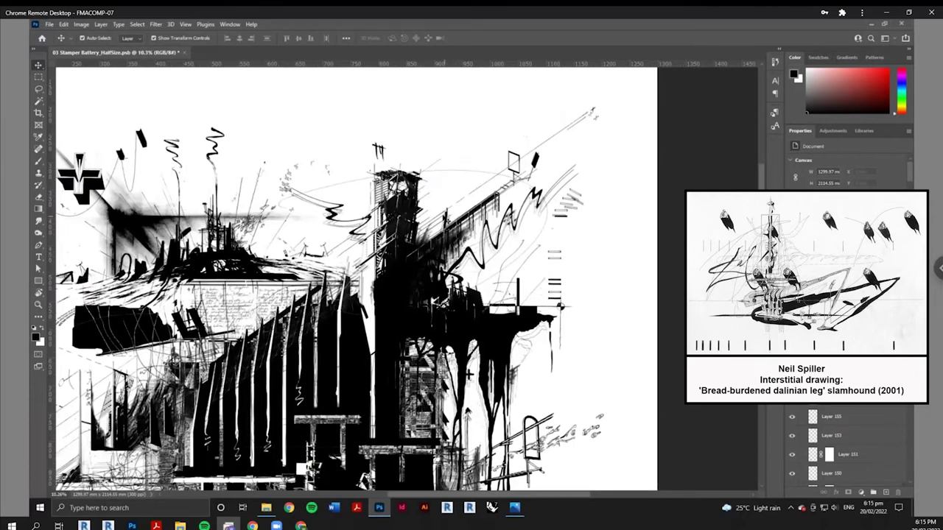
{"action": "scroll", "coordinate": [447, 218], "scroll_direction": "down", "scroll_amount": 1}
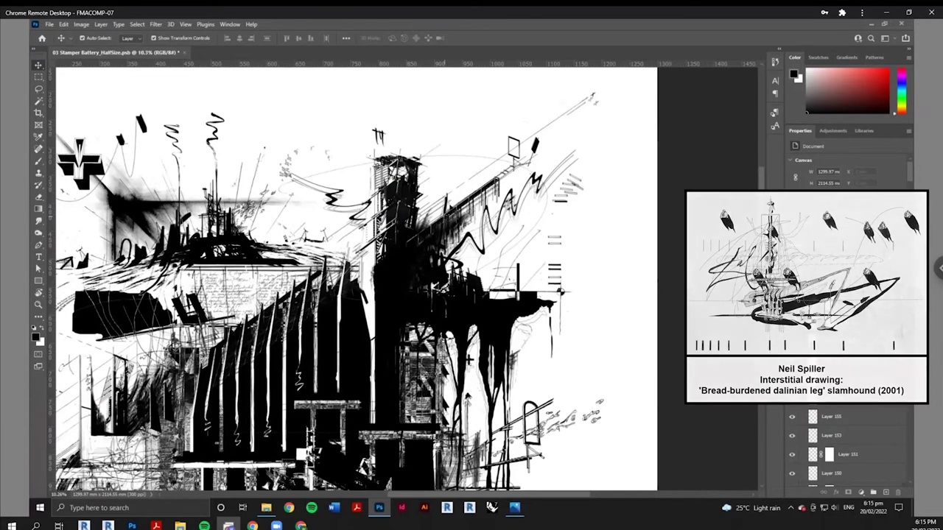
{"action": "scroll", "coordinate": [310, 228], "scroll_direction": "down", "scroll_amount": 1}
{"action": "scroll", "coordinate": [310, 227], "scroll_direction": "down", "scroll_amount": 1}
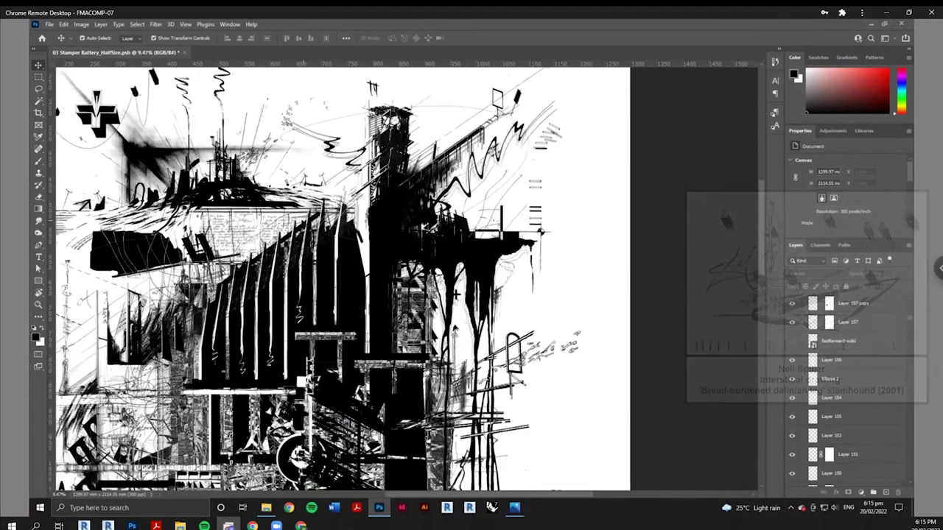
{"action": "scroll", "coordinate": [330, 278], "scroll_direction": "down", "scroll_amount": 5}
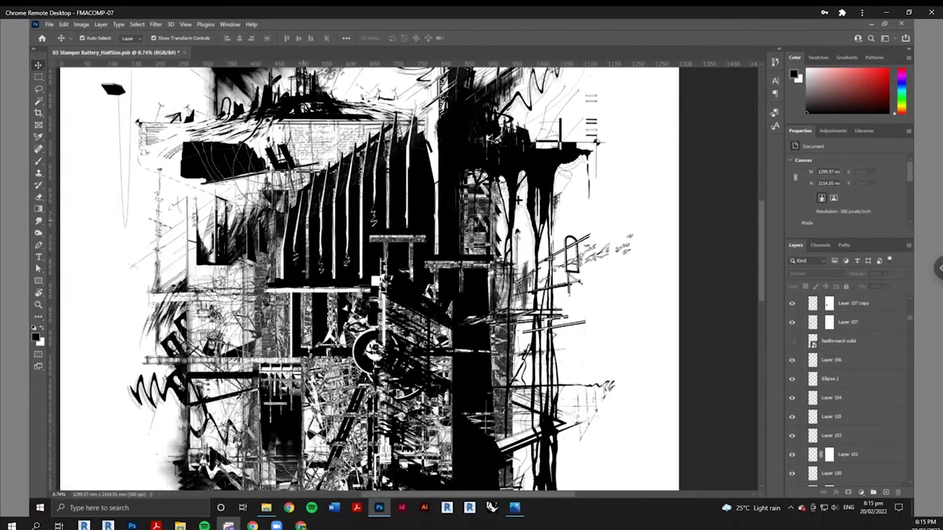
{"action": "scroll", "coordinate": [302, 229], "scroll_direction": "down", "scroll_amount": 1}
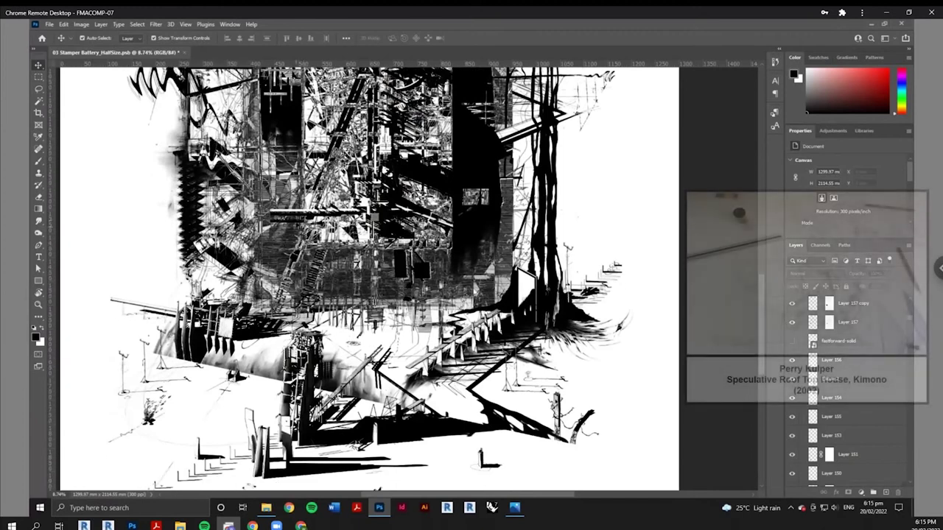
{"action": "scroll", "coordinate": [376, 488], "scroll_direction": "down", "scroll_amount": 1}
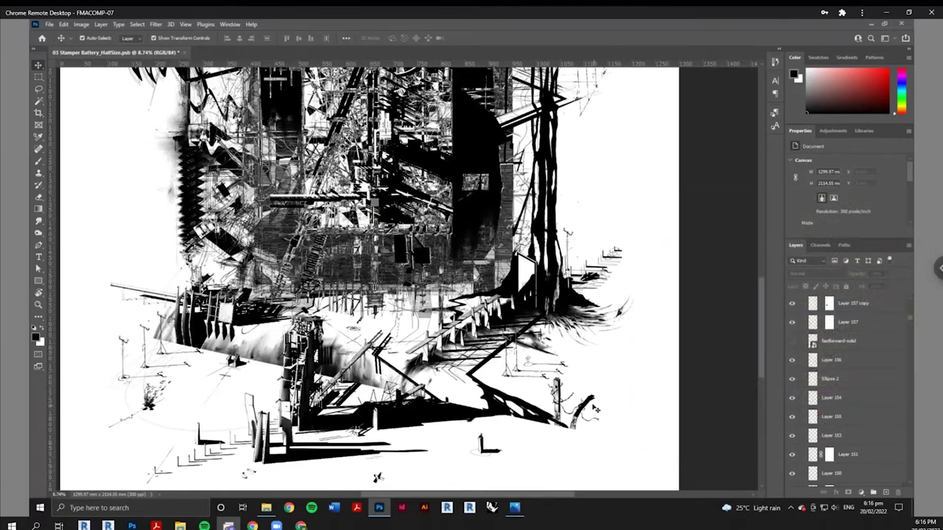
{"action": "scroll", "coordinate": [589, 413], "scroll_direction": "down", "scroll_amount": 1}
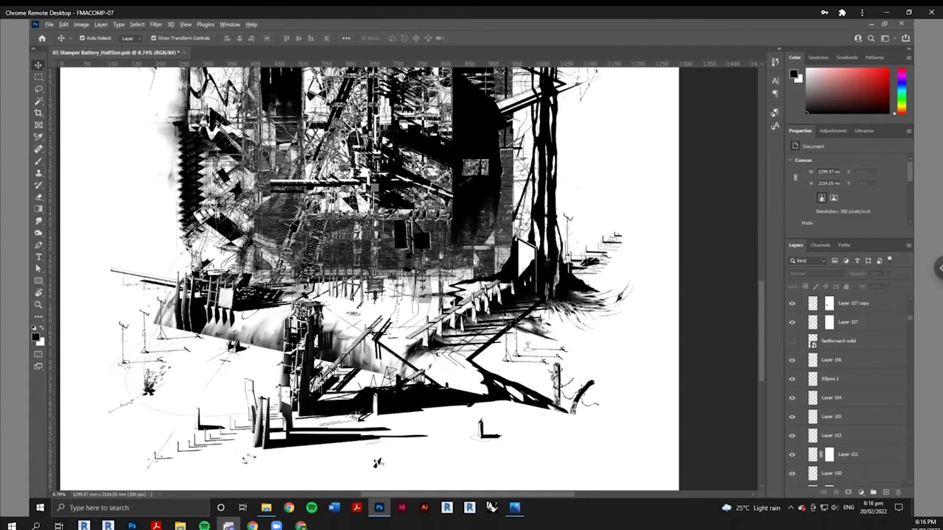
{"action": "scroll", "coordinate": [346, 292], "scroll_direction": "down", "scroll_amount": 2}
{"action": "scroll", "coordinate": [350, 279], "scroll_direction": "up", "scroll_amount": 2}
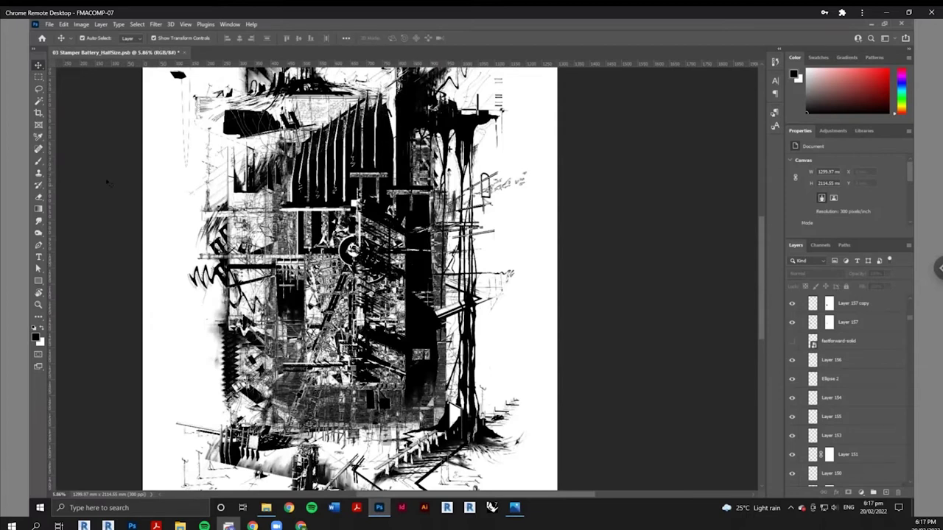
- Temporarily hide Group 26, turn off Drawing 07 and Drawing 06, then show Group 26 again
{"action": "left_click_drag", "start_coordinate": [907, 328], "coordinate": [908, 484]}
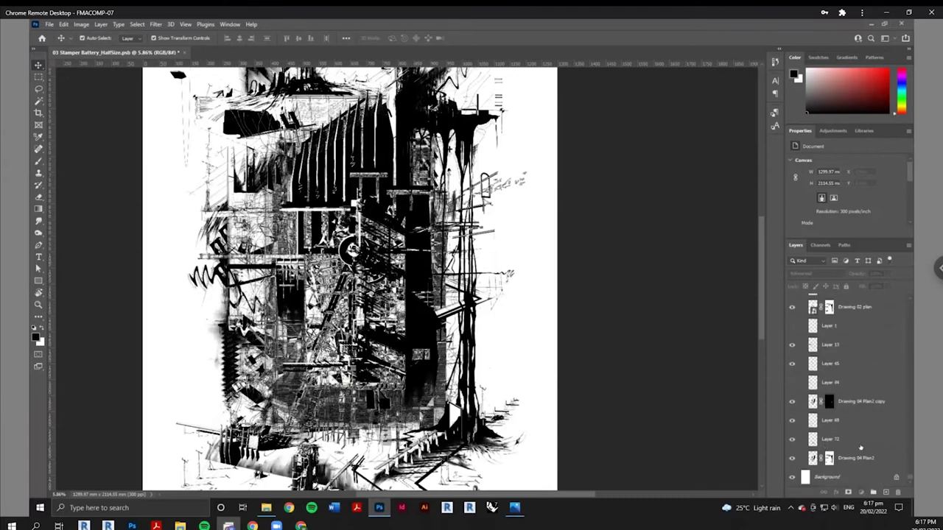
{"action": "left_click", "coordinate": [847, 457]}
{"action": "scroll", "coordinate": [851, 415], "scroll_direction": "up", "scroll_amount": 3}
{"action": "scroll", "coordinate": [851, 415], "scroll_direction": "up", "scroll_amount": 5}
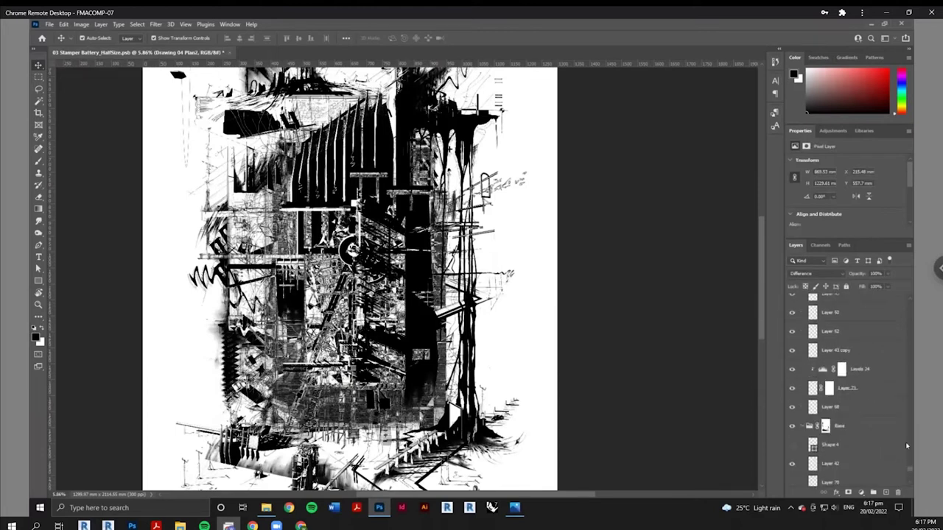
{"action": "scroll", "coordinate": [813, 328], "scroll_direction": "up", "scroll_amount": 4}
{"action": "left_click", "coordinate": [792, 299]}
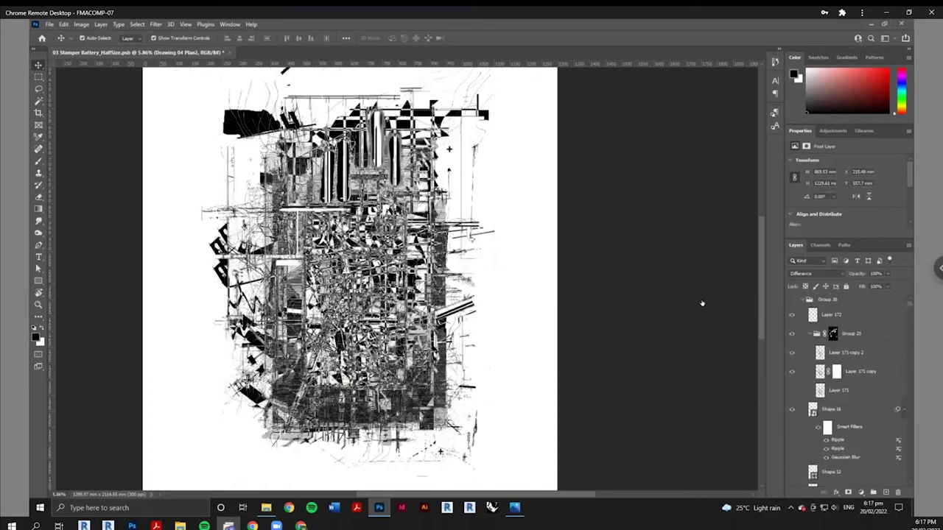
{"action": "scroll", "coordinate": [805, 399], "scroll_direction": "down", "scroll_amount": 4}
{"action": "scroll", "coordinate": [799, 412], "scroll_direction": "down", "scroll_amount": 6}
{"action": "left_click_drag", "start_coordinate": [792, 390], "coordinate": [791, 428]}
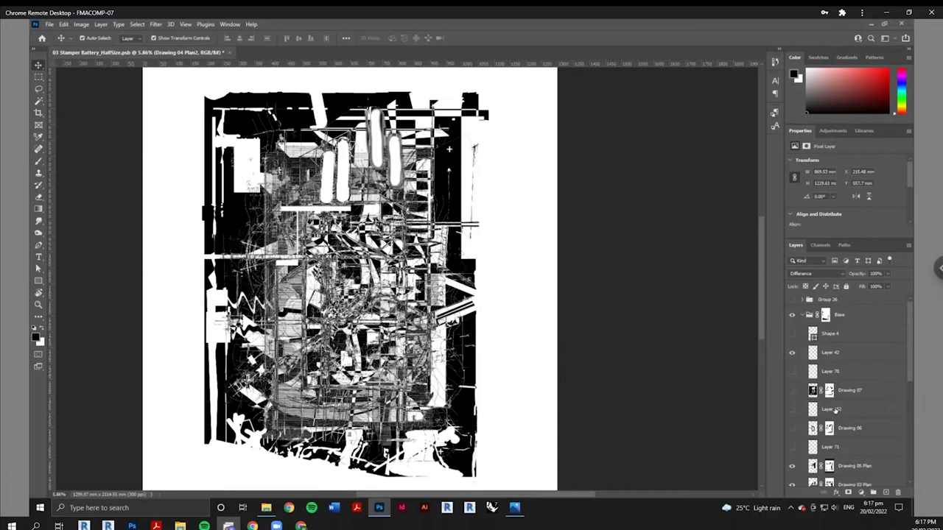
{"action": "scroll", "coordinate": [810, 389], "scroll_direction": "down", "scroll_amount": 10}
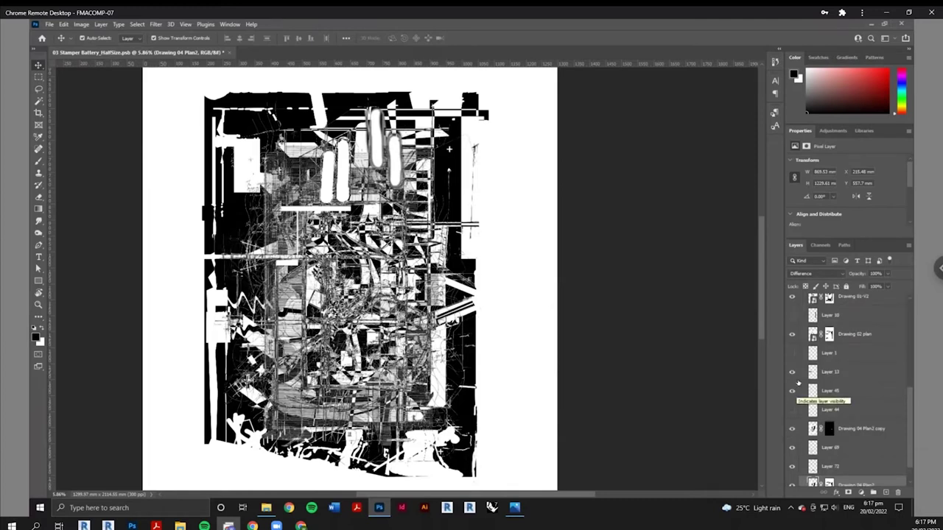
{"action": "scroll", "coordinate": [798, 383], "scroll_direction": "up", "scroll_amount": 10}
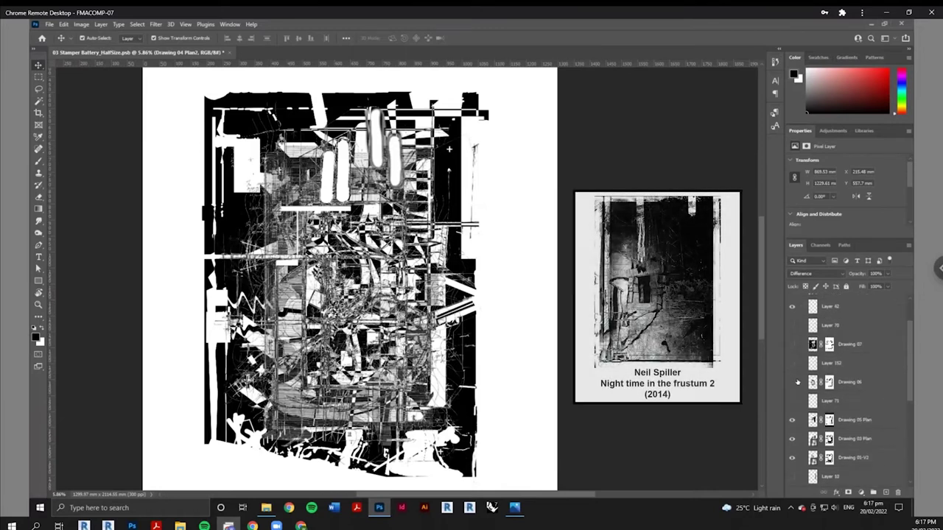
{"action": "left_click", "coordinate": [791, 300]}
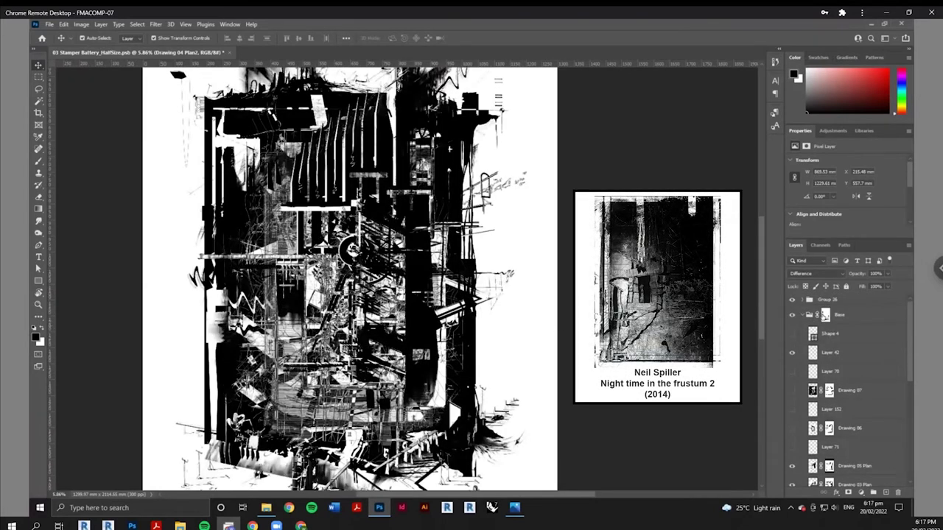
{"action": "scroll", "coordinate": [801, 315], "scroll_direction": "down", "scroll_amount": 2}
{"action": "scroll", "coordinate": [451, 421], "scroll_direction": "up", "scroll_amount": 5}
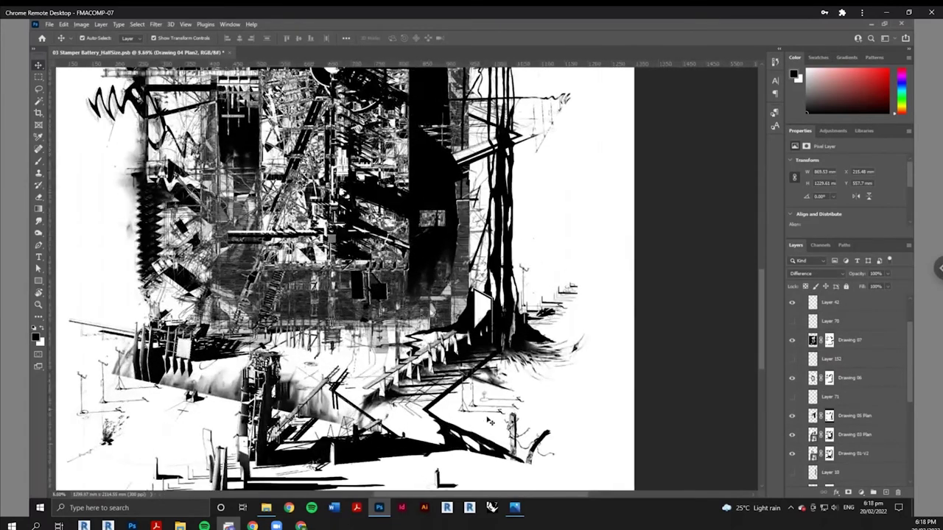
{"action": "scroll", "coordinate": [450, 422], "scroll_direction": "down", "scroll_amount": 3}
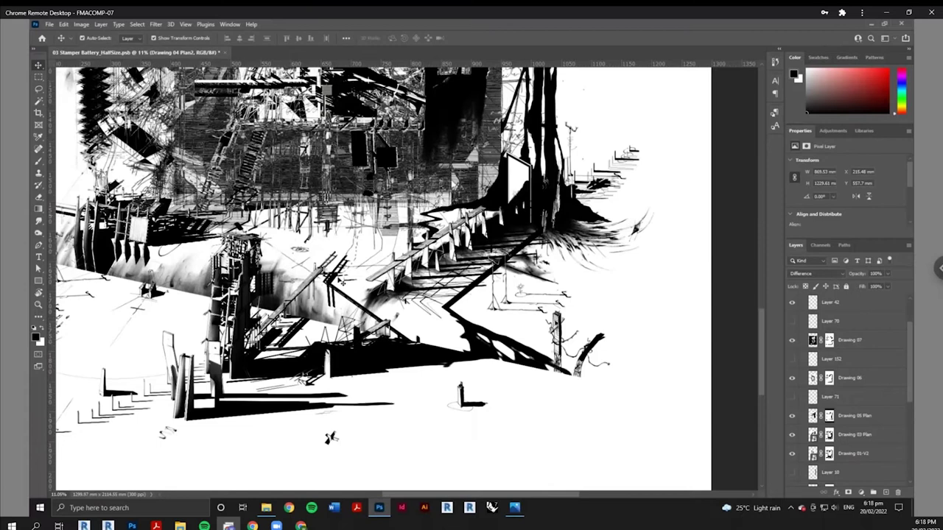
{"action": "left_click_drag", "start_coordinate": [430, 494], "coordinate": [474, 494]}
{"action": "left_click", "coordinate": [582, 355]}
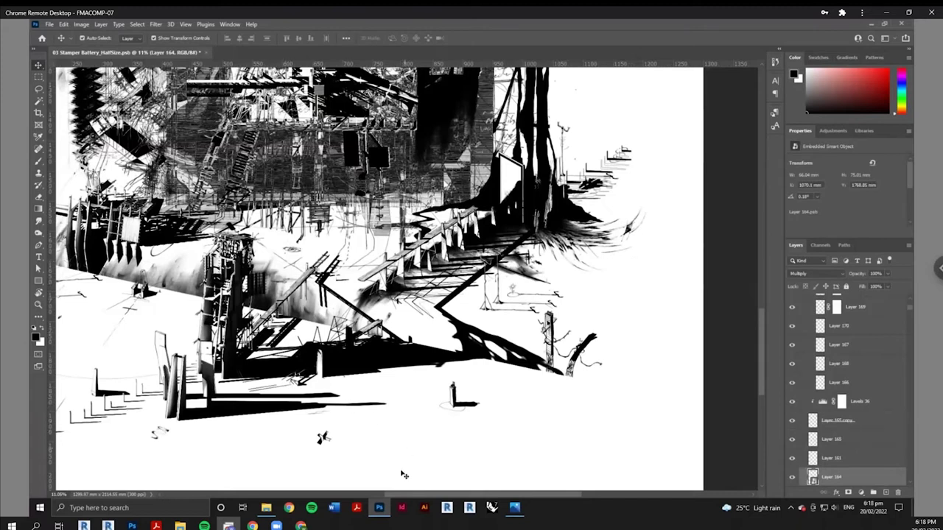
{"action": "left_click_drag", "start_coordinate": [399, 493], "coordinate": [373, 498]}
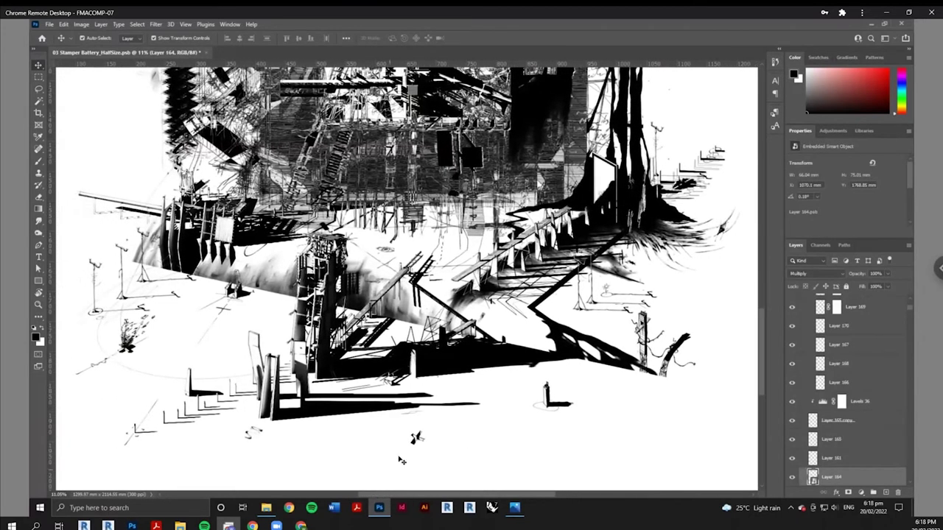
{"action": "scroll", "coordinate": [408, 455], "scroll_direction": "up", "scroll_amount": 3}
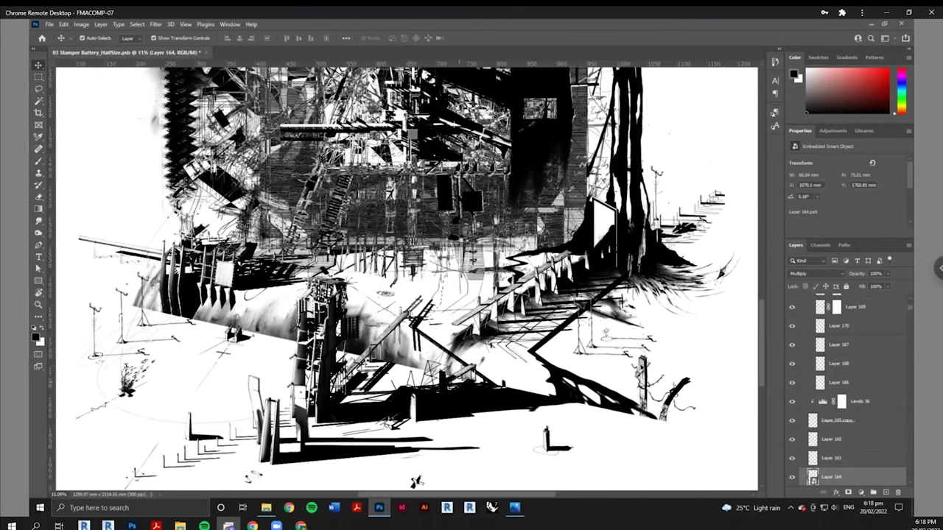
{"action": "scroll", "coordinate": [416, 481], "scroll_direction": "up", "scroll_amount": 2}
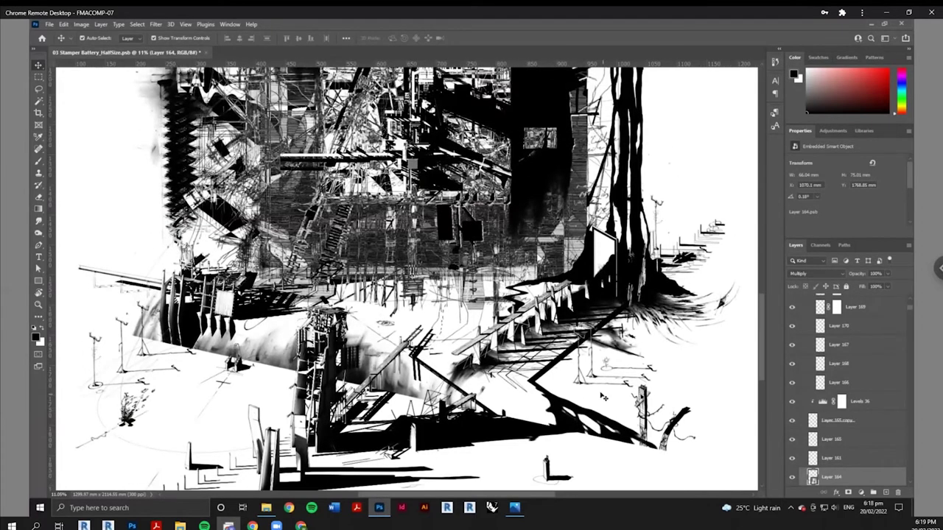
{"action": "scroll", "coordinate": [500, 375], "scroll_direction": "down", "scroll_amount": 4, "text": "alt"}
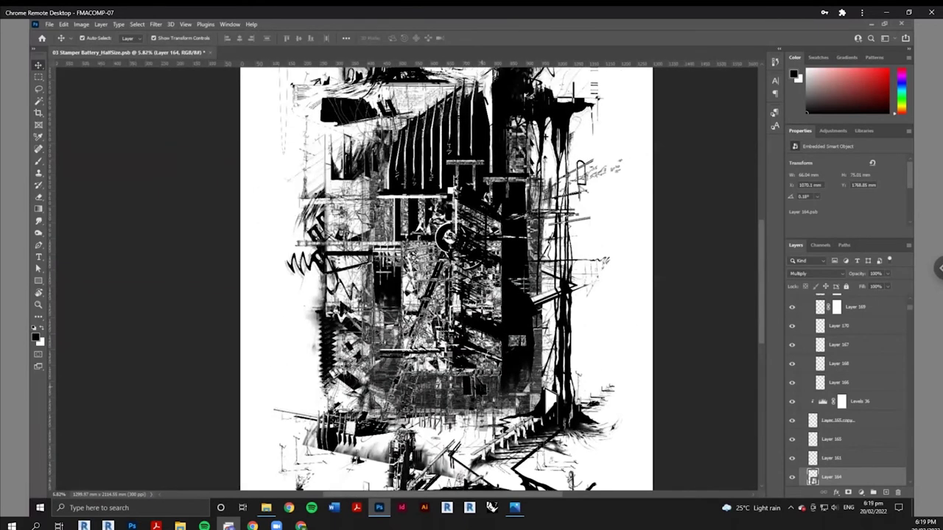
- In Chrome, open the source page of the first image result, 'The Object Beside Itself'
{"action": "key", "text": "alt+Tab"}
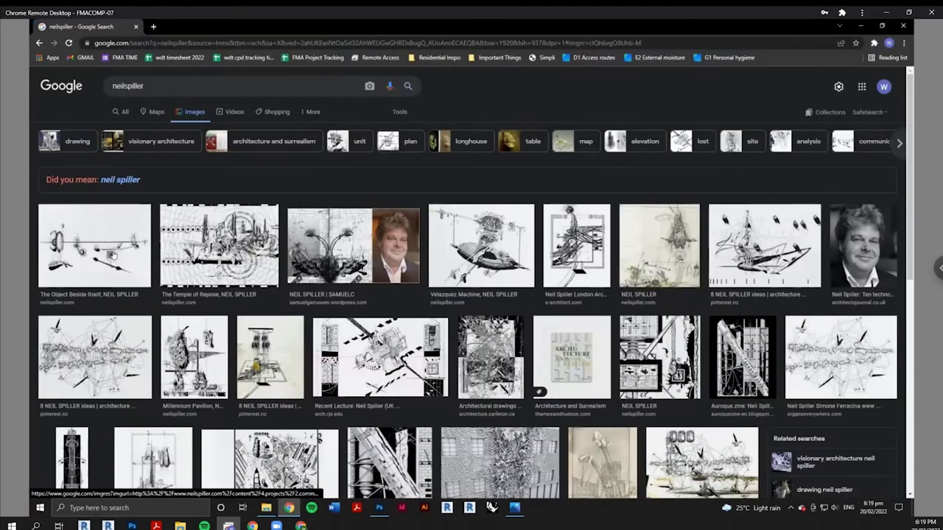
{"action": "left_click", "coordinate": [94, 136]}
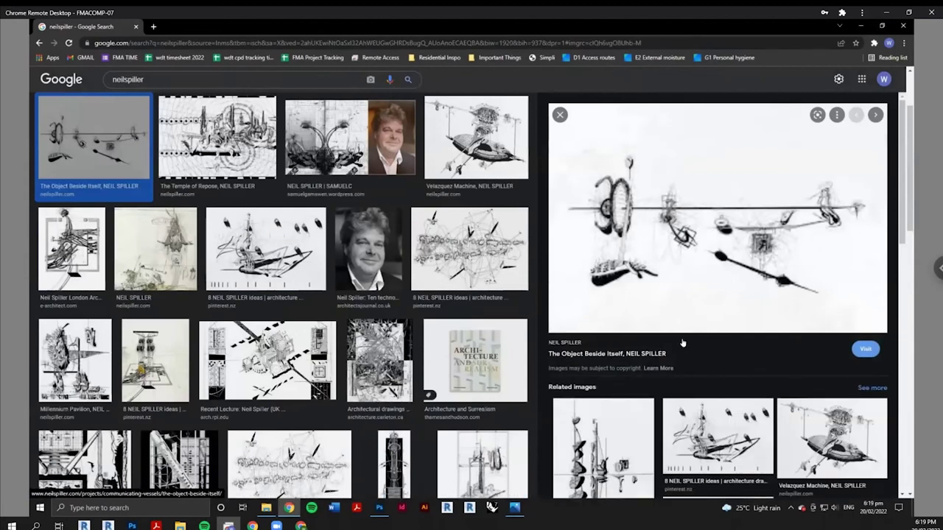
{"action": "left_click", "coordinate": [790, 229]}
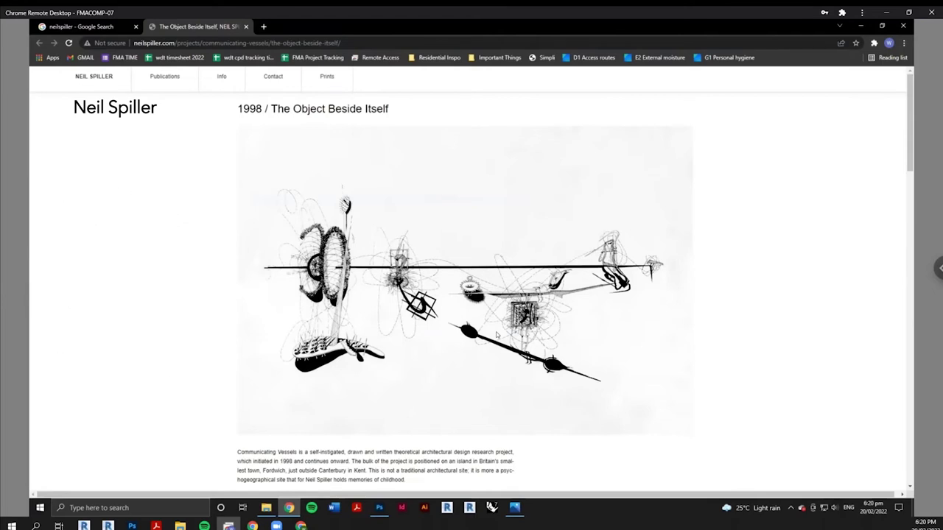
- Back in Photoshop, drag the Layer 125 sketch linework across the drawing, then undo the move
{"action": "key", "text": "alt+Tab"}
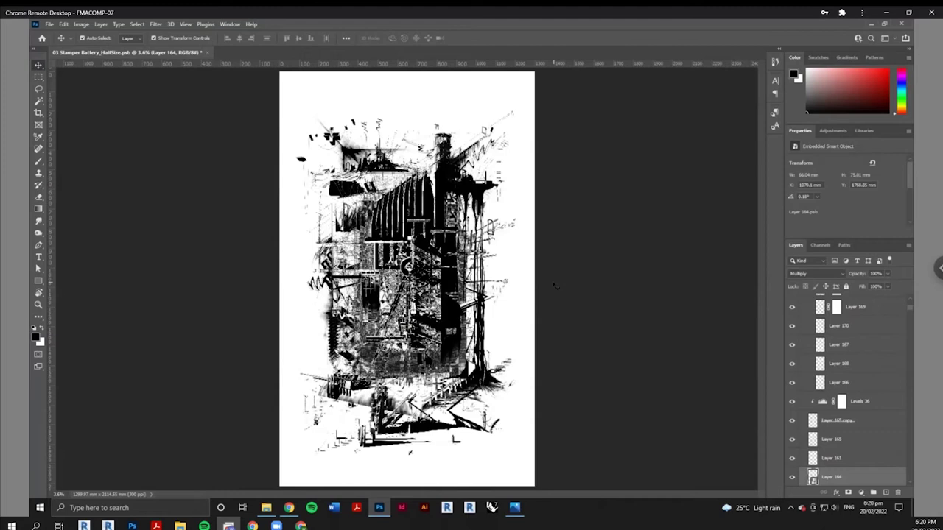
{"action": "scroll", "coordinate": [373, 437], "scroll_direction": "up", "scroll_amount": 3}
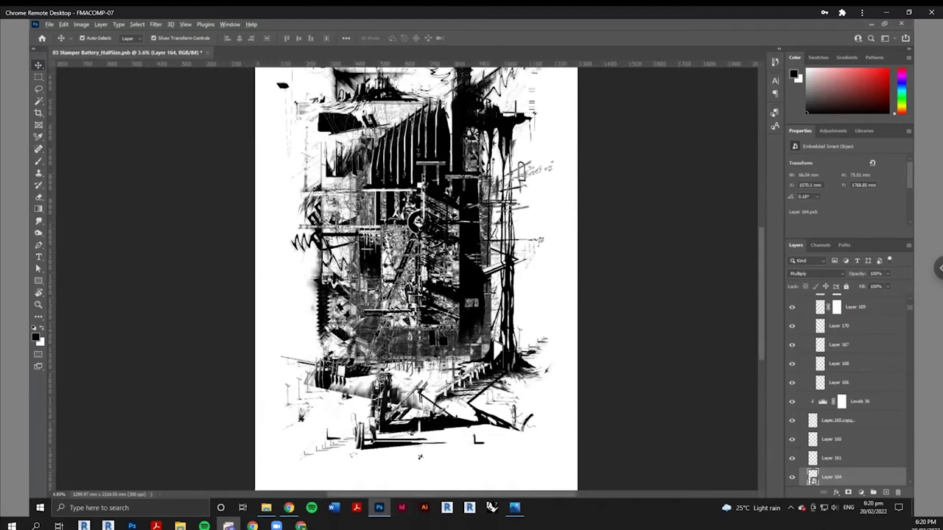
{"action": "scroll", "coordinate": [450, 468], "scroll_direction": "up", "scroll_amount": 3}
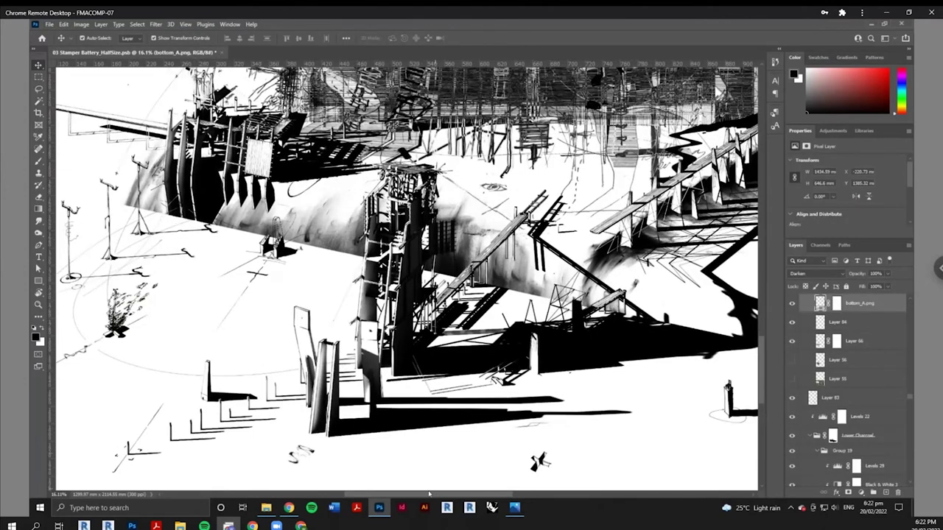
{"action": "left_click_drag", "start_coordinate": [420, 495], "coordinate": [371, 492]}
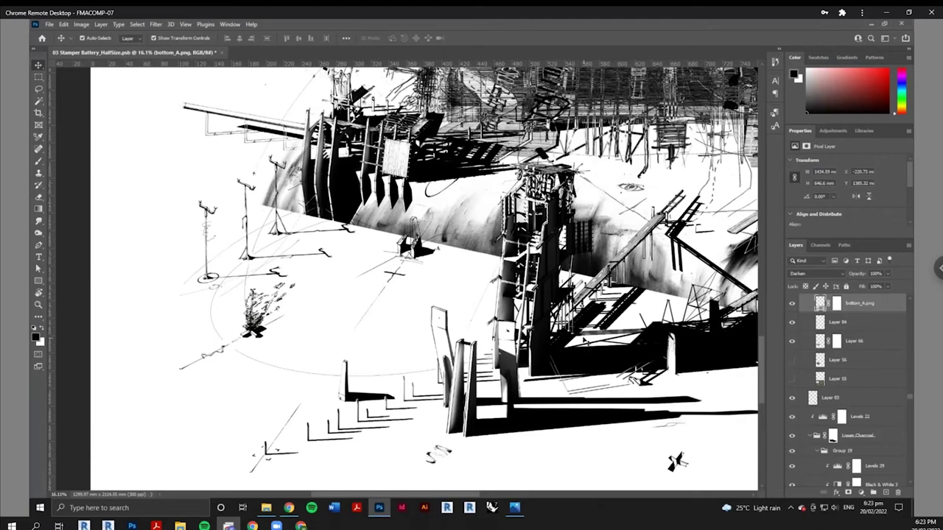
{"action": "left_click_drag", "start_coordinate": [643, 243], "coordinate": [420, 259]}
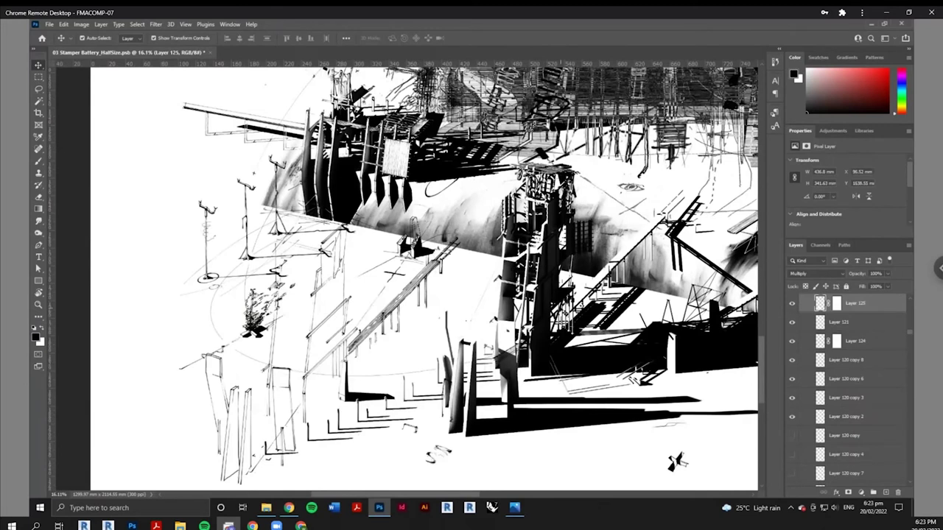
{"action": "key", "text": "ctrl+z"}
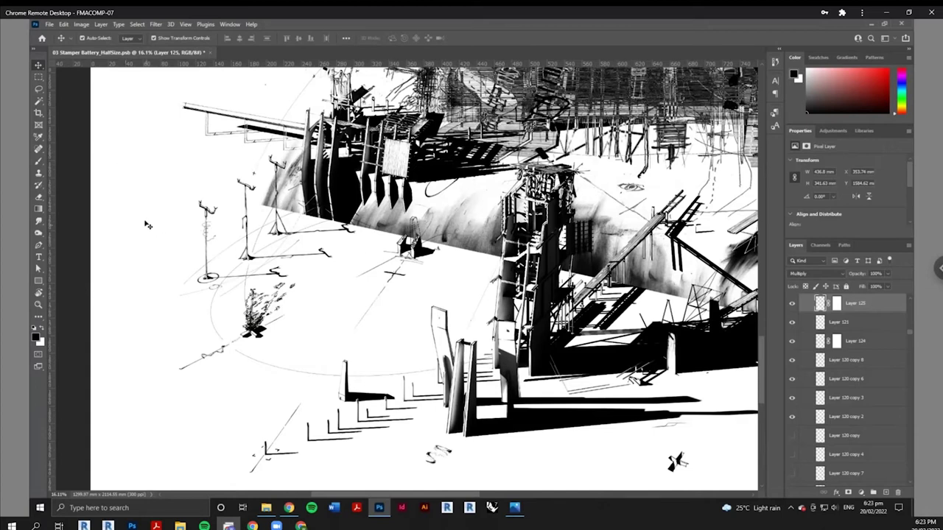
{"action": "scroll", "coordinate": [159, 232], "scroll_direction": "up", "scroll_amount": 5}
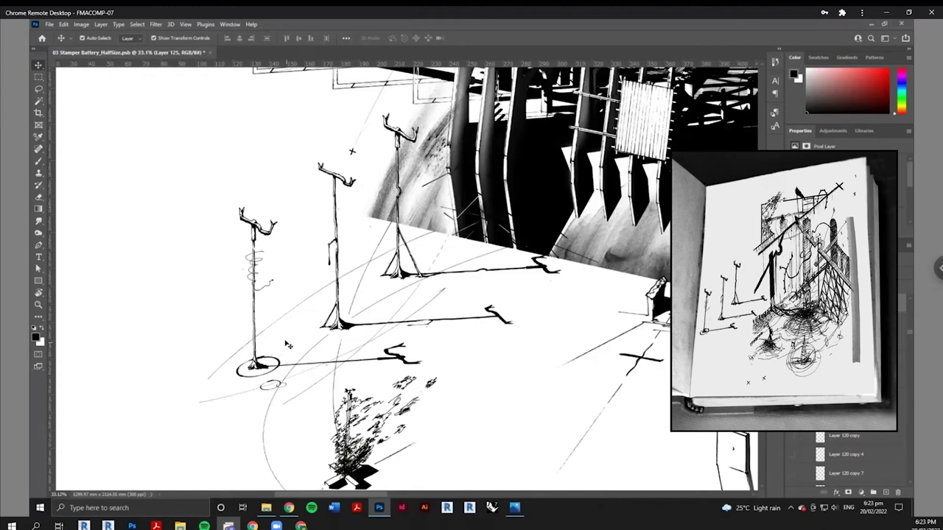
{"action": "scroll", "coordinate": [288, 345], "scroll_direction": "down", "scroll_amount": 3}
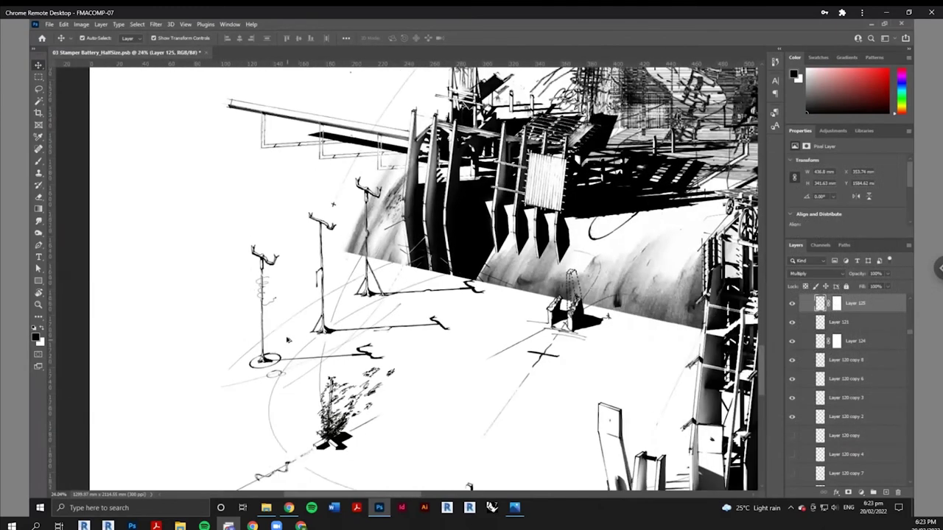
{"action": "scroll", "coordinate": [288, 339], "scroll_direction": "down", "scroll_amount": 2}
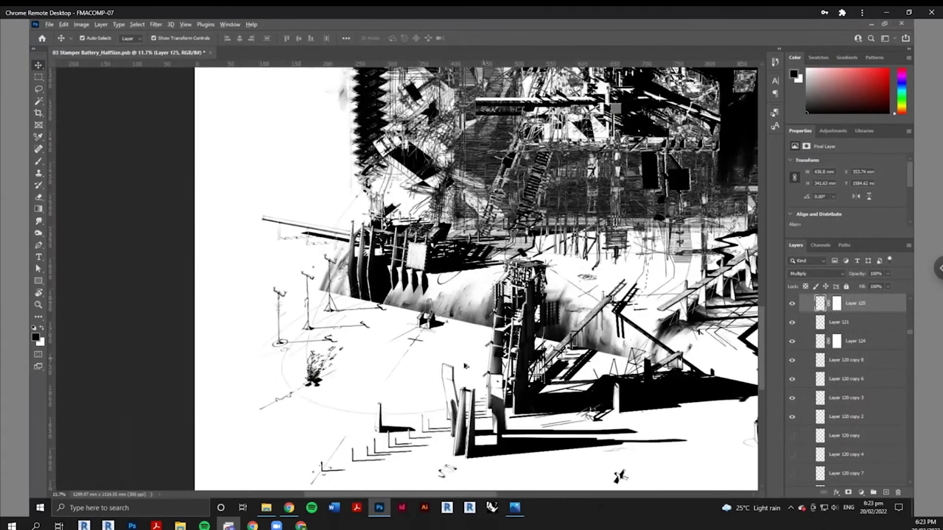
{"action": "scroll", "coordinate": [619, 476], "scroll_direction": "down", "scroll_amount": 1}
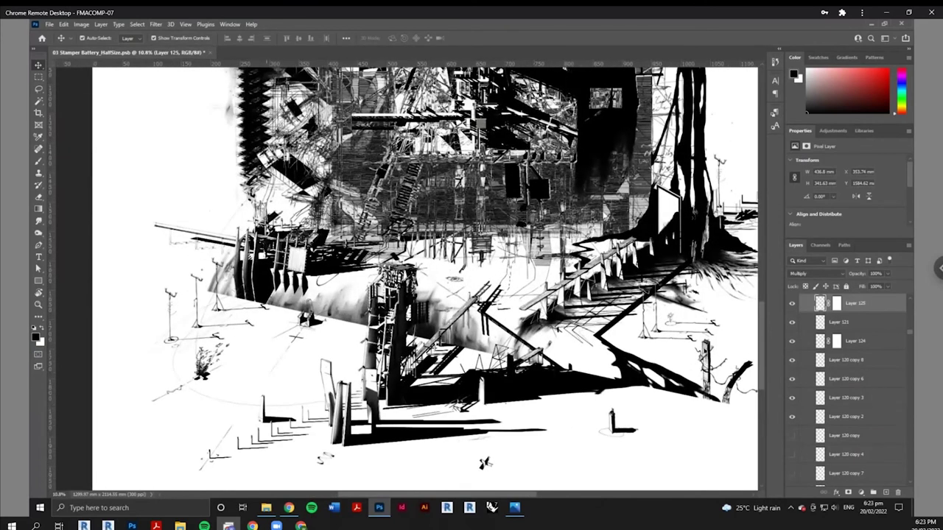
{"action": "scroll", "coordinate": [250, 258], "scroll_direction": "up", "scroll_amount": 1}
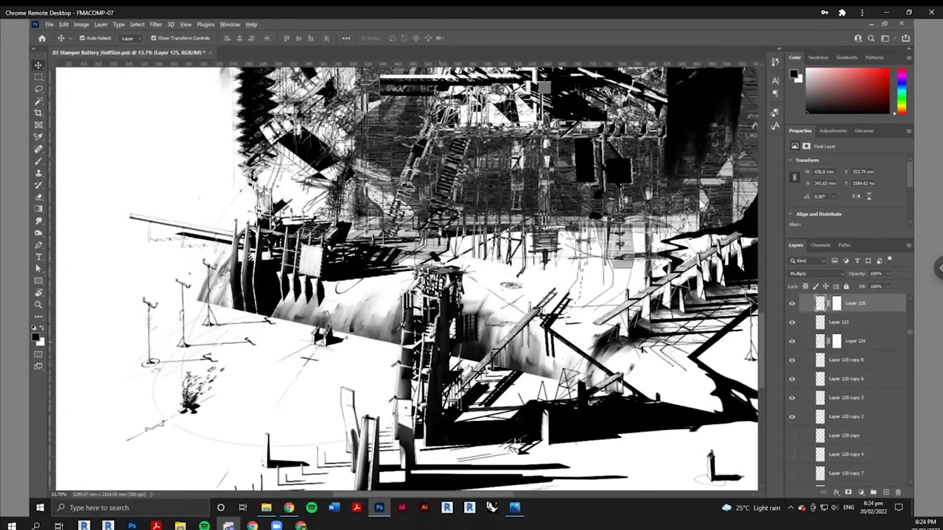
{"action": "scroll", "coordinate": [515, 489], "scroll_direction": "down", "scroll_amount": 1}
{"action": "scroll", "coordinate": [408, 358], "scroll_direction": "down", "scroll_amount": 3}
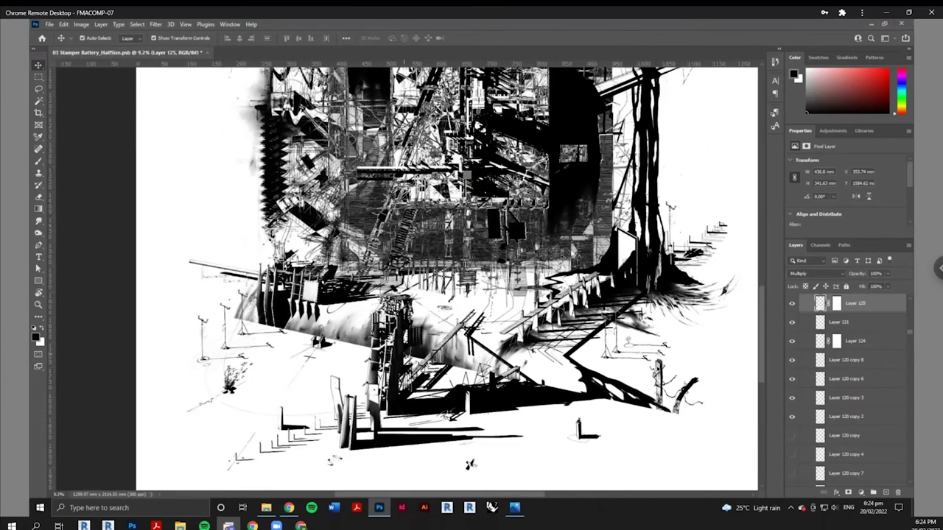
{"action": "scroll", "coordinate": [444, 436], "scroll_direction": "up", "scroll_amount": 1}
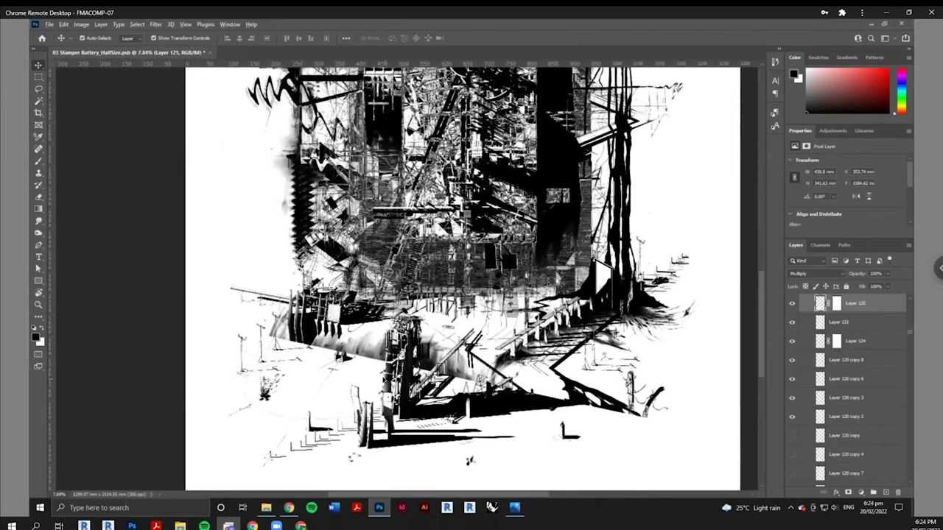
{"action": "scroll", "coordinate": [397, 376], "scroll_direction": "up", "scroll_amount": 2}
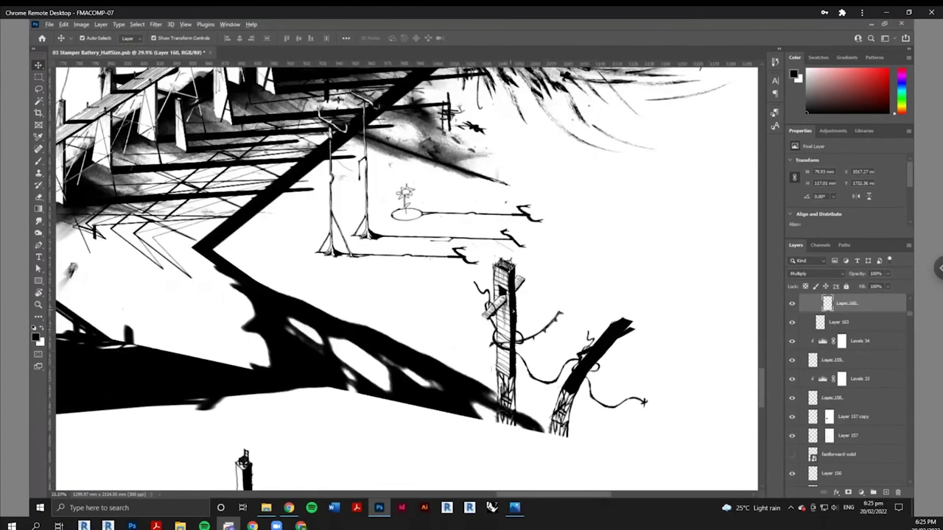
- Restore Layer 162 and Levels 35, toggling the tower's dark shading off and on to compare
{"action": "scroll", "coordinate": [516, 312], "scroll_direction": "up", "scroll_amount": 1}
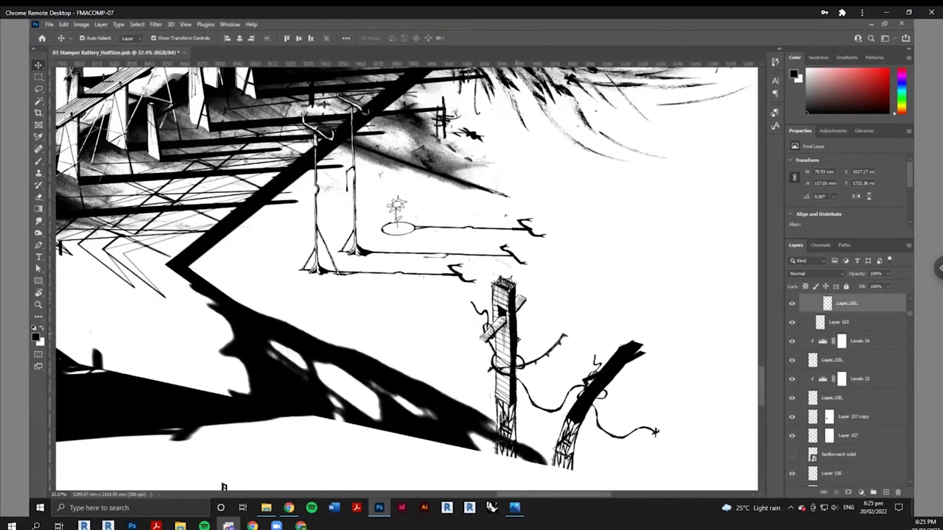
{"action": "key", "text": "ctrl+shift+z"}
{"action": "key", "text": "ctrl+shift+z"}
{"action": "key", "text": "ctrl+shift+z"}
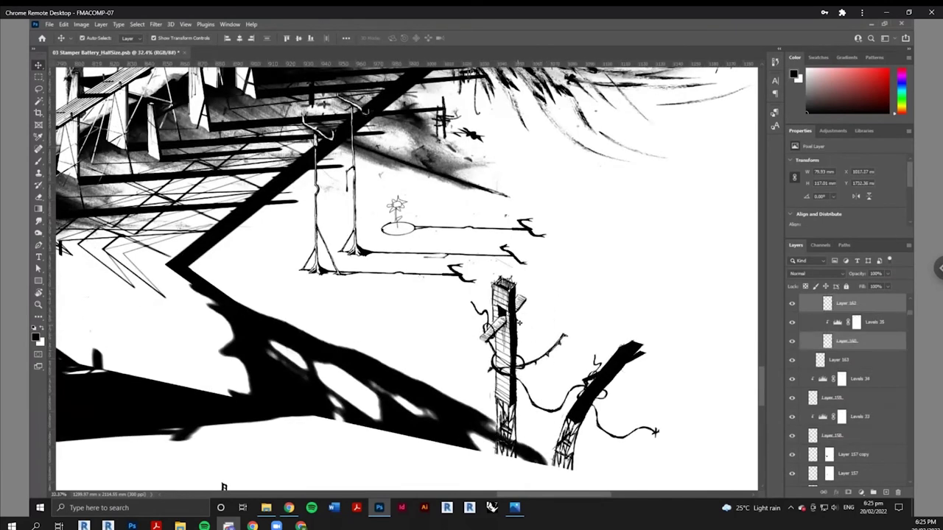
{"action": "key", "text": "ctrl+z"}
{"action": "key", "text": "ctrl+shift+z"}
- Zoom out and pan to centre the whole Stamper Battery drawing
{"action": "scroll", "coordinate": [472, 312], "scroll_direction": "down", "scroll_amount": 2}
{"action": "scroll", "coordinate": [469, 324], "scroll_direction": "down", "scroll_amount": 2}
{"action": "left_click_drag", "start_coordinate": [360, 391], "coordinate": [410, 484]}
{"action": "scroll", "coordinate": [411, 485], "scroll_direction": "down", "scroll_amount": 2}
{"action": "left_click_drag", "start_coordinate": [329, 418], "coordinate": [381, 433]}
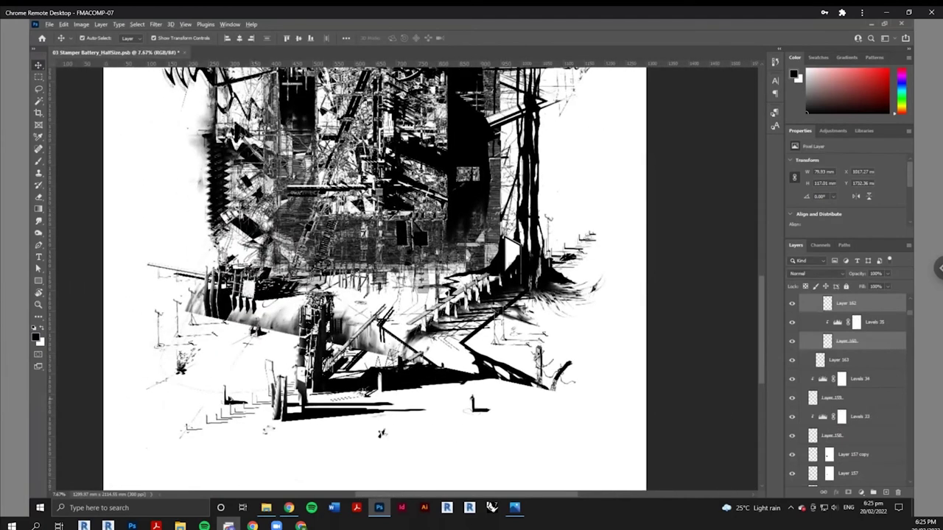
{"action": "scroll", "coordinate": [228, 391], "scroll_direction": "up", "scroll_amount": 1}
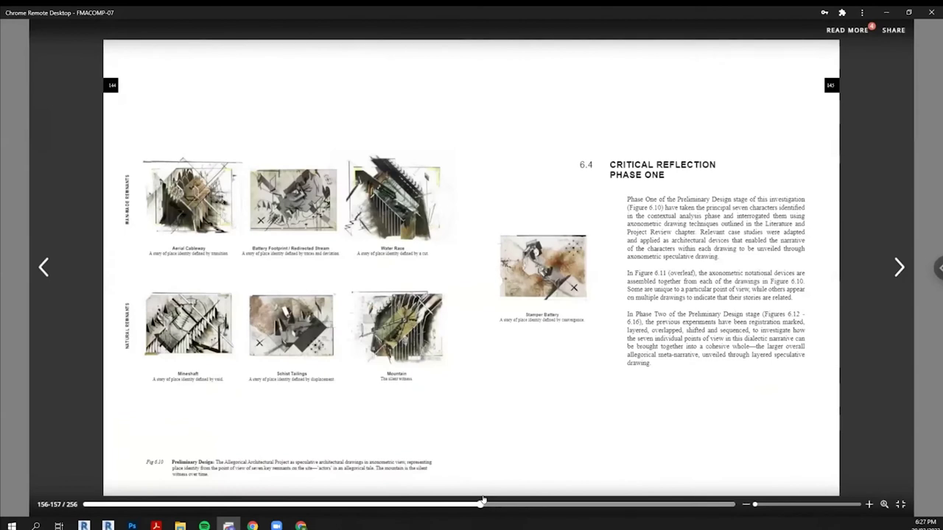
- Scrub the Issuu page slider to spread 138–139, '6.2.2 Axonometric Experiments: The Master Plan'
{"action": "left_click", "coordinate": [485, 505]}
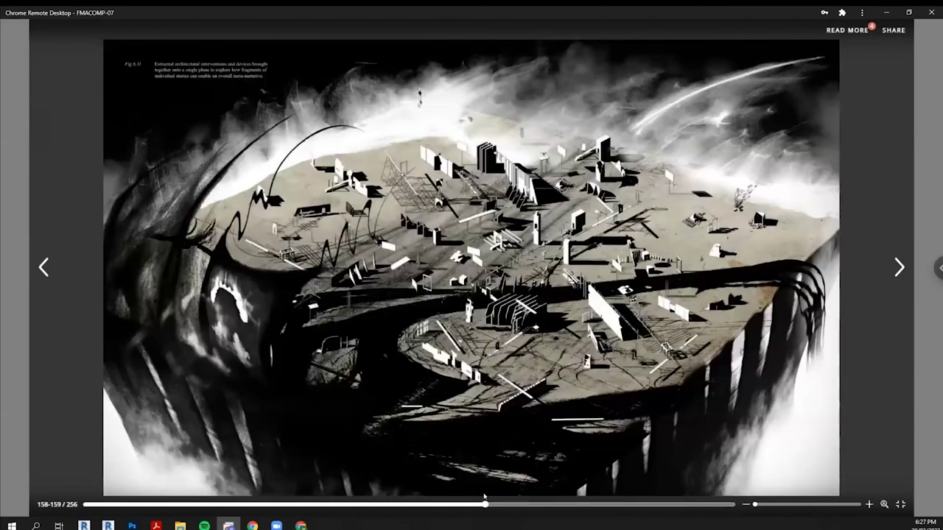
{"action": "left_click_drag", "start_coordinate": [485, 507], "coordinate": [452, 508]}
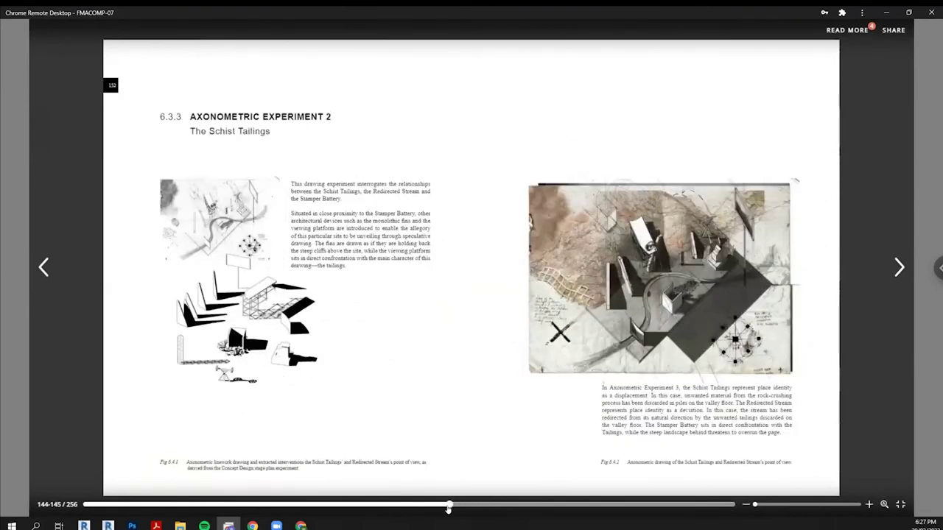
{"action": "left_click_drag", "start_coordinate": [448, 508], "coordinate": [527, 502]}
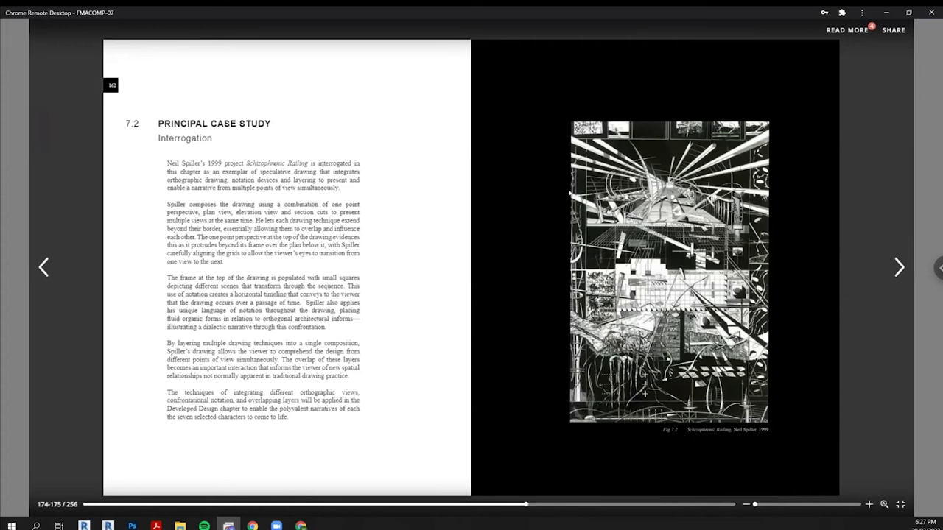
{"action": "left_click_drag", "start_coordinate": [530, 506], "coordinate": [545, 506]}
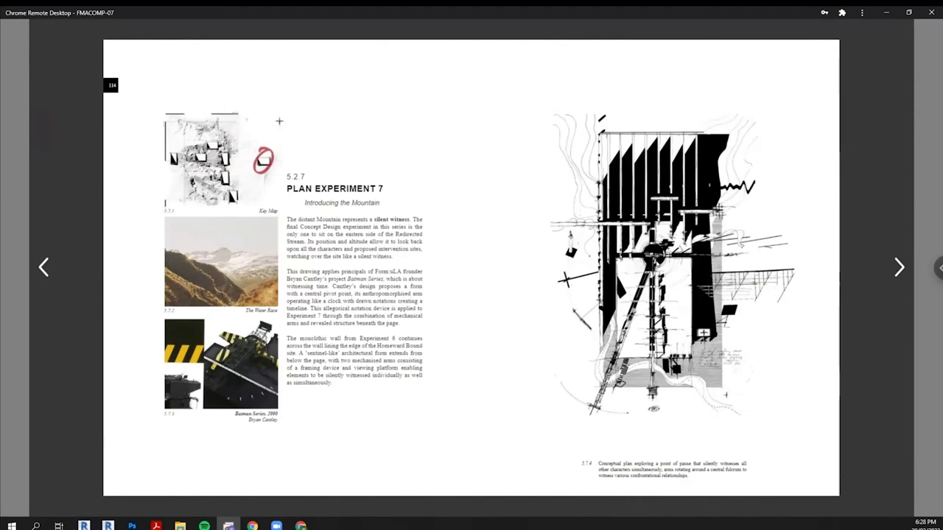
{"action": "mouse_move", "coordinate": [576, 360]}
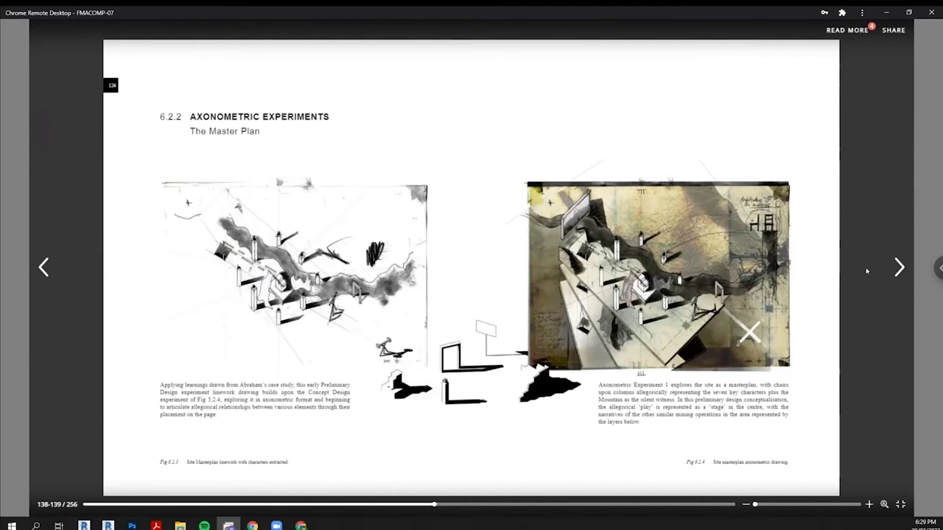
- Page forward through Axonometric Experiments 1–3 to Experiment 4, The Mineshaft, on page 156
{"action": "left_click", "coordinate": [896, 265]}
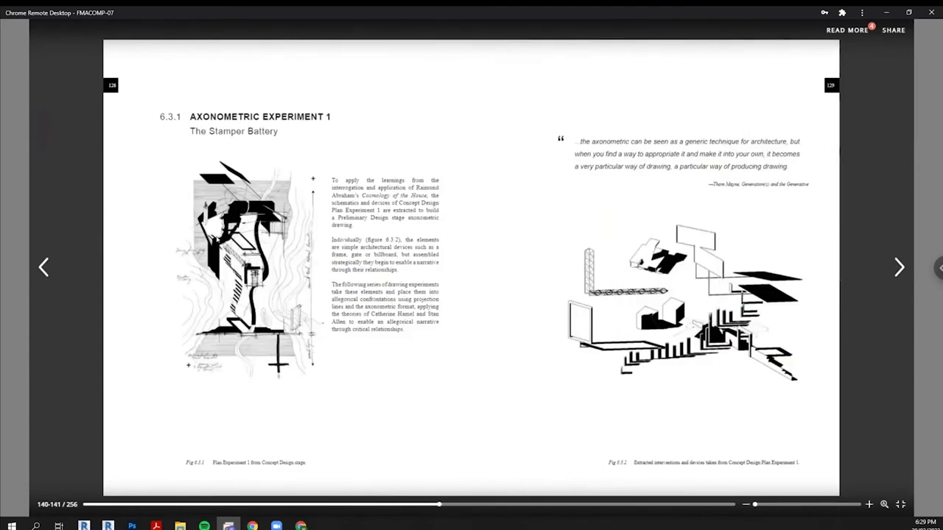
{"action": "left_click", "coordinate": [897, 265]}
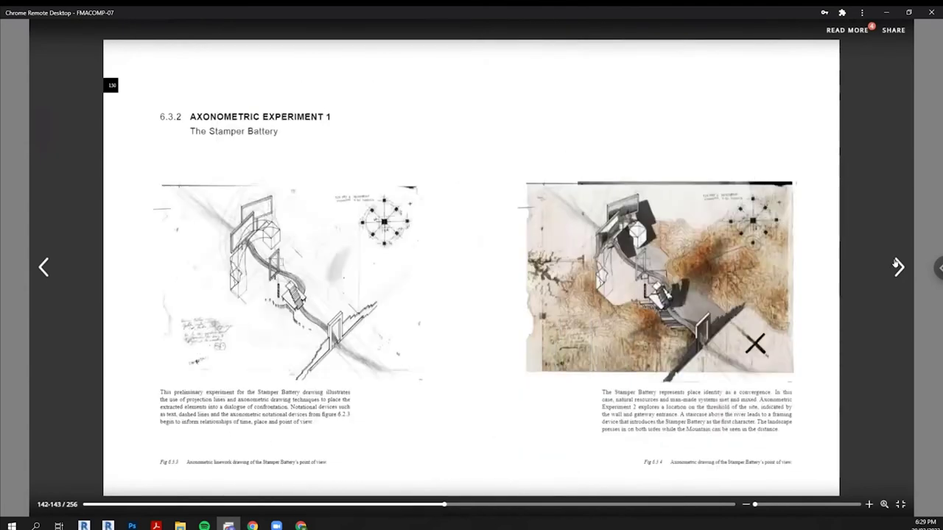
{"action": "left_click", "coordinate": [897, 265]}
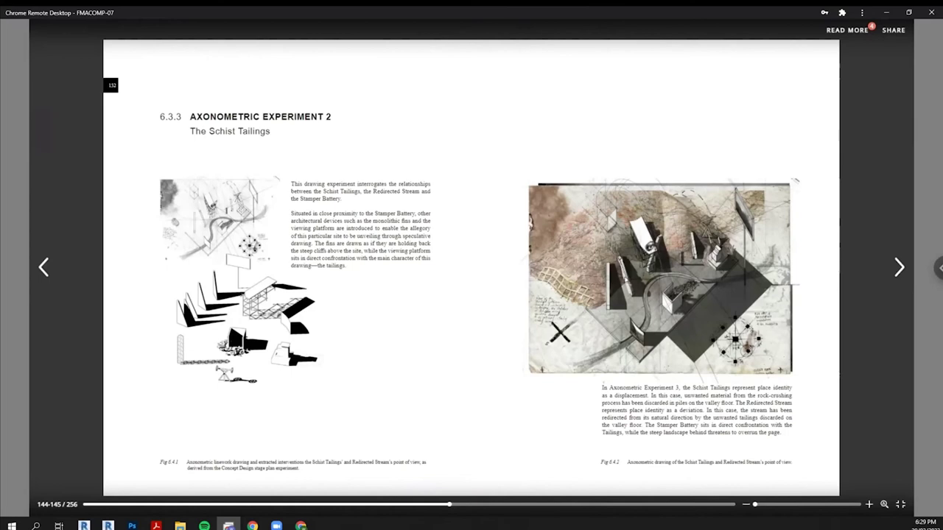
{"action": "left_click", "coordinate": [898, 267]}
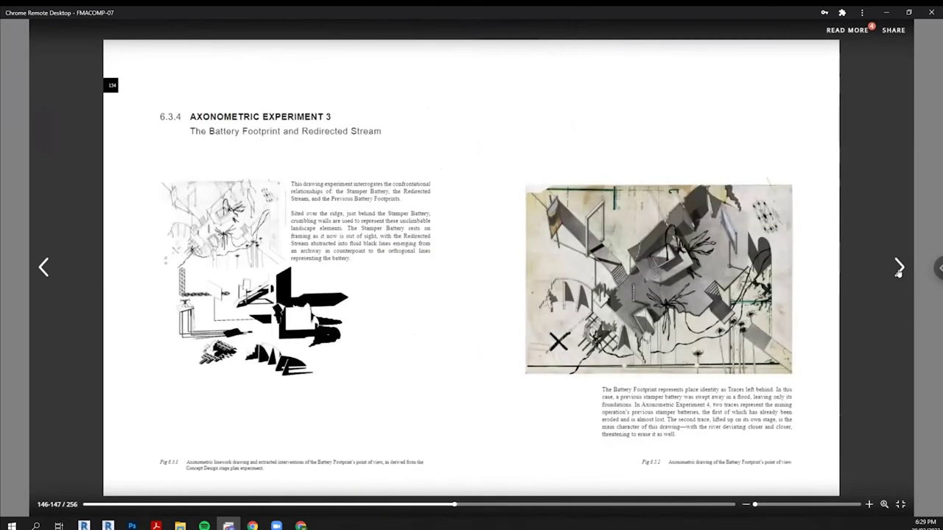
{"action": "left_click", "coordinate": [898, 267]}
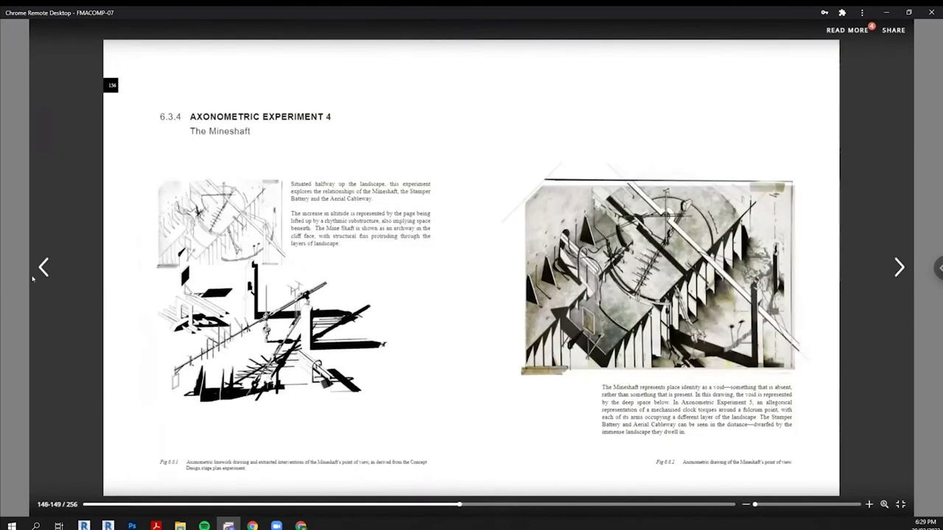
{"action": "left_click", "coordinate": [45, 268]}
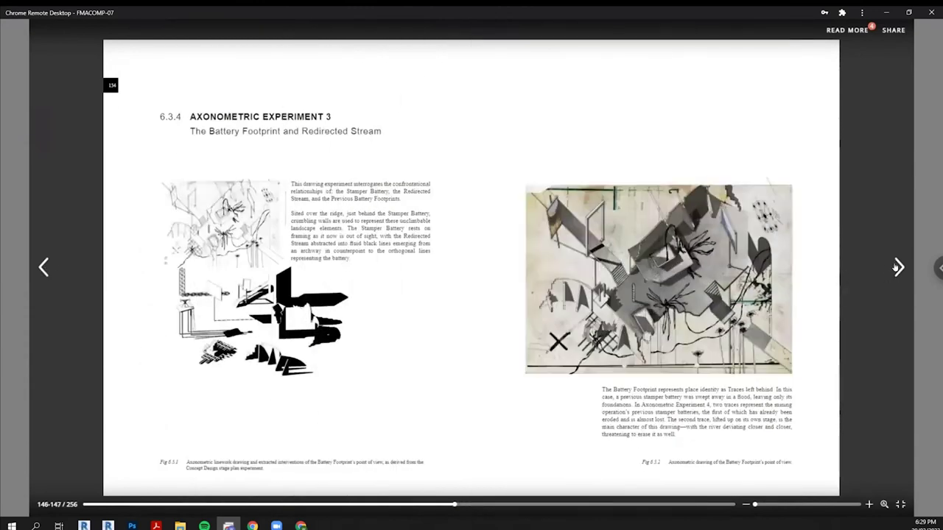
{"action": "left_click", "coordinate": [897, 268]}
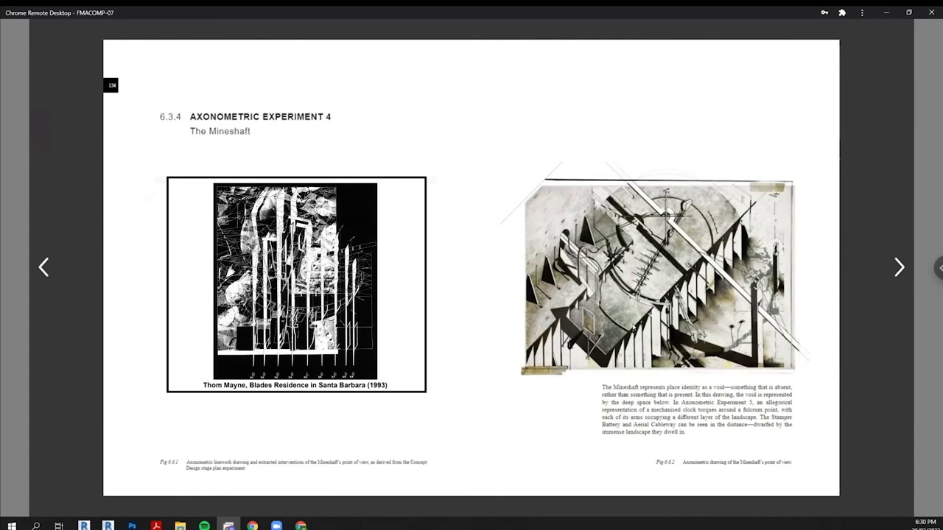
- Advance page 156 to show The Mineshaft's introductory text and axonometric linework drawing
{"action": "key", "text": "Right"}
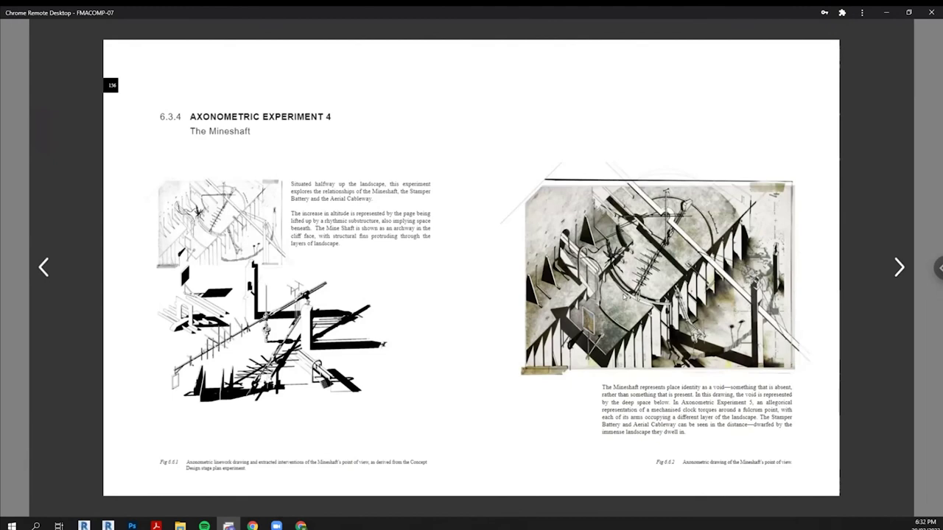
- Flip past Experiment 5, The Aerial Cableway, to Experiment 6, The Water Race, on page 140
{"action": "key", "text": "Right"}
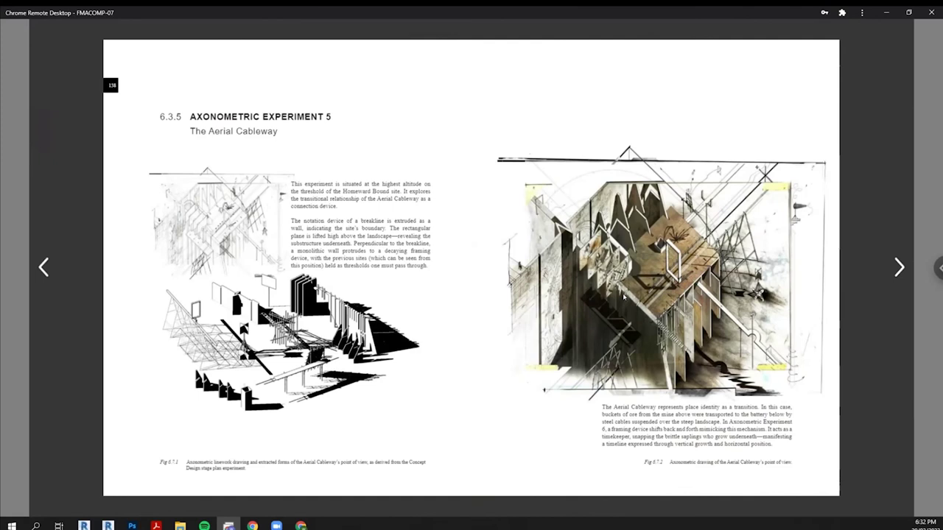
{"action": "key", "text": "Right"}
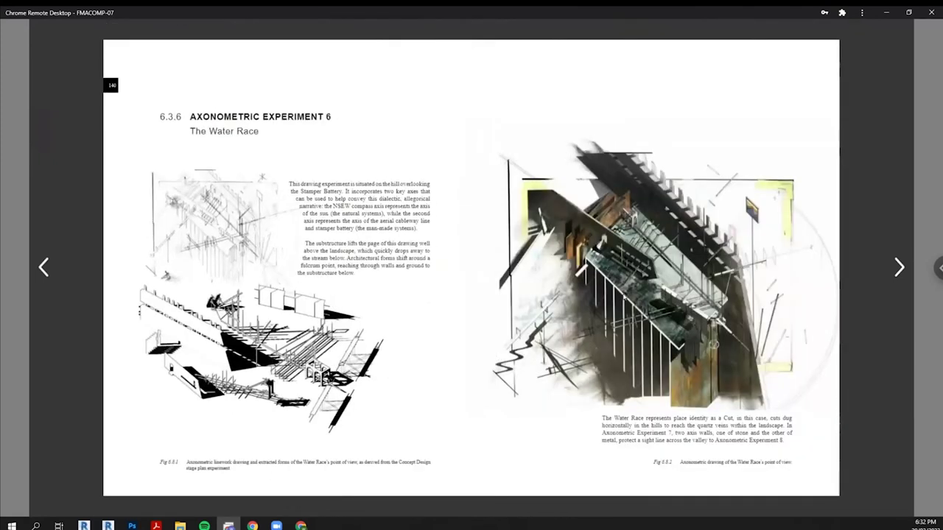